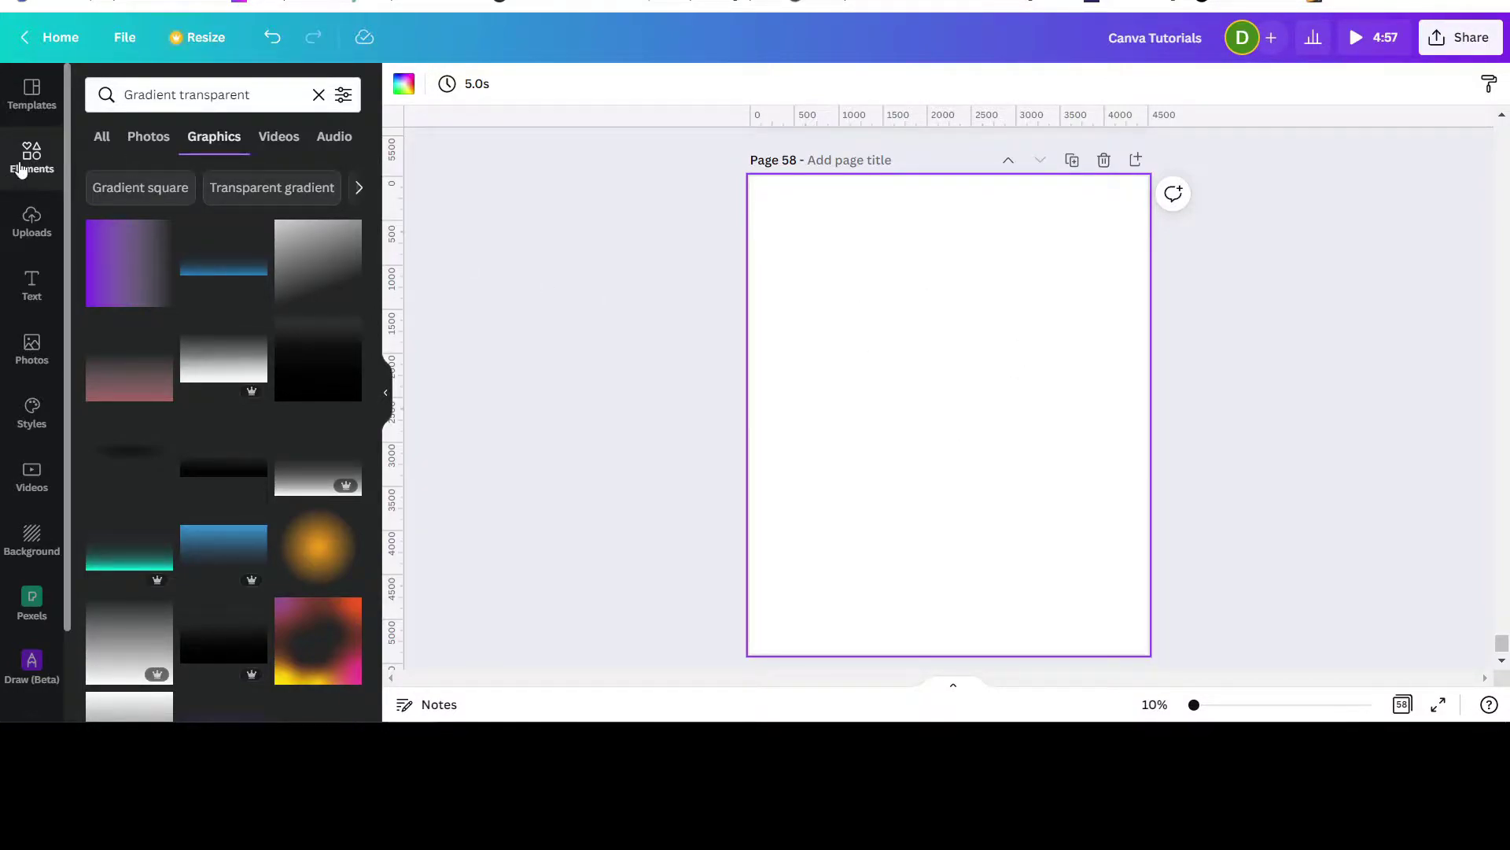
- Replace the old gradient element search with 'man' and browse the results
click(162, 98)
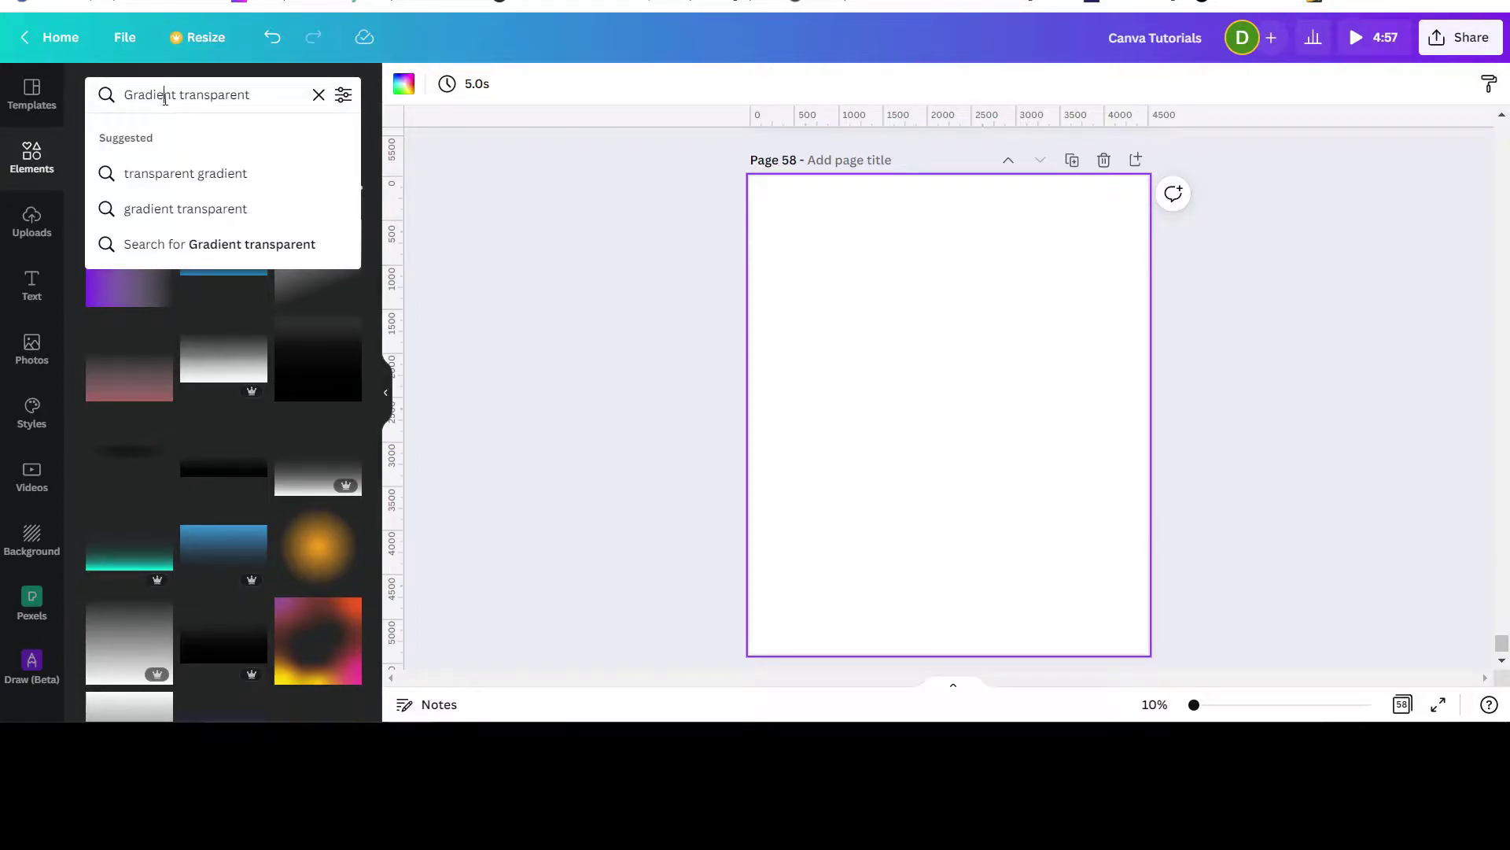
click(319, 94)
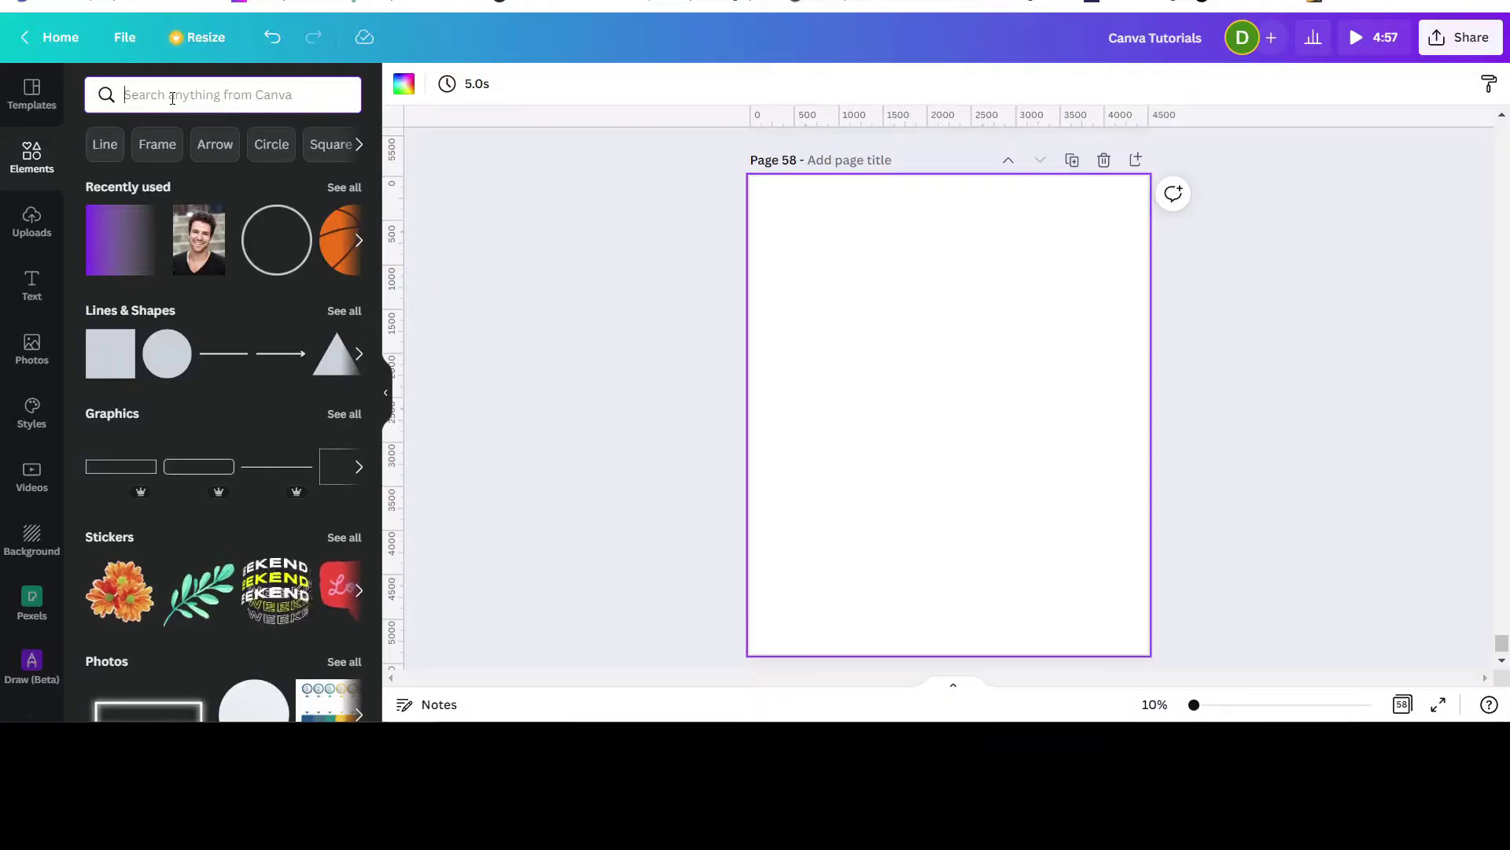
text(man)
key(Return)
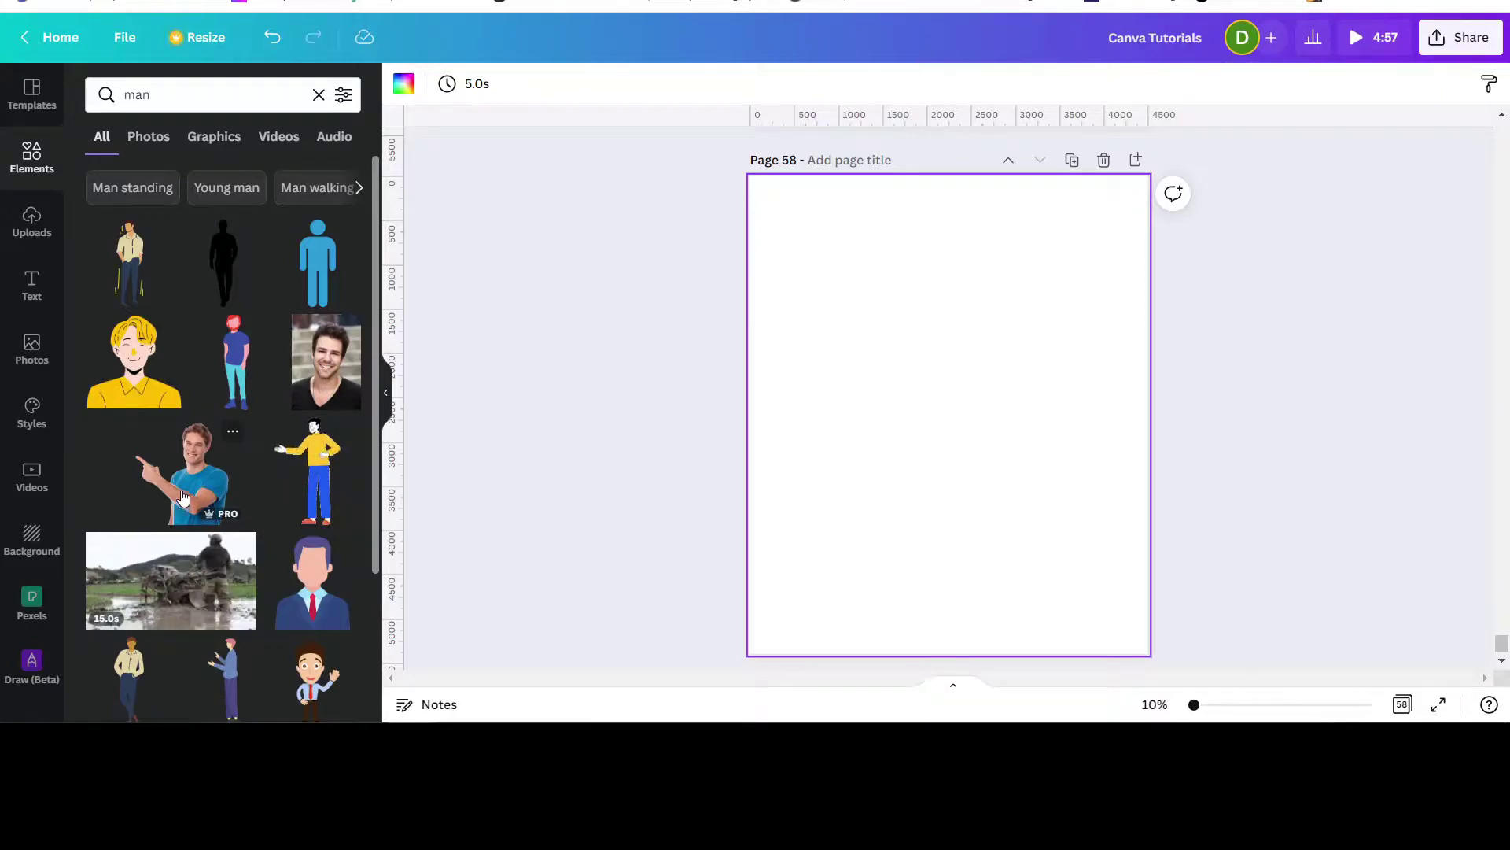
key(Escape)
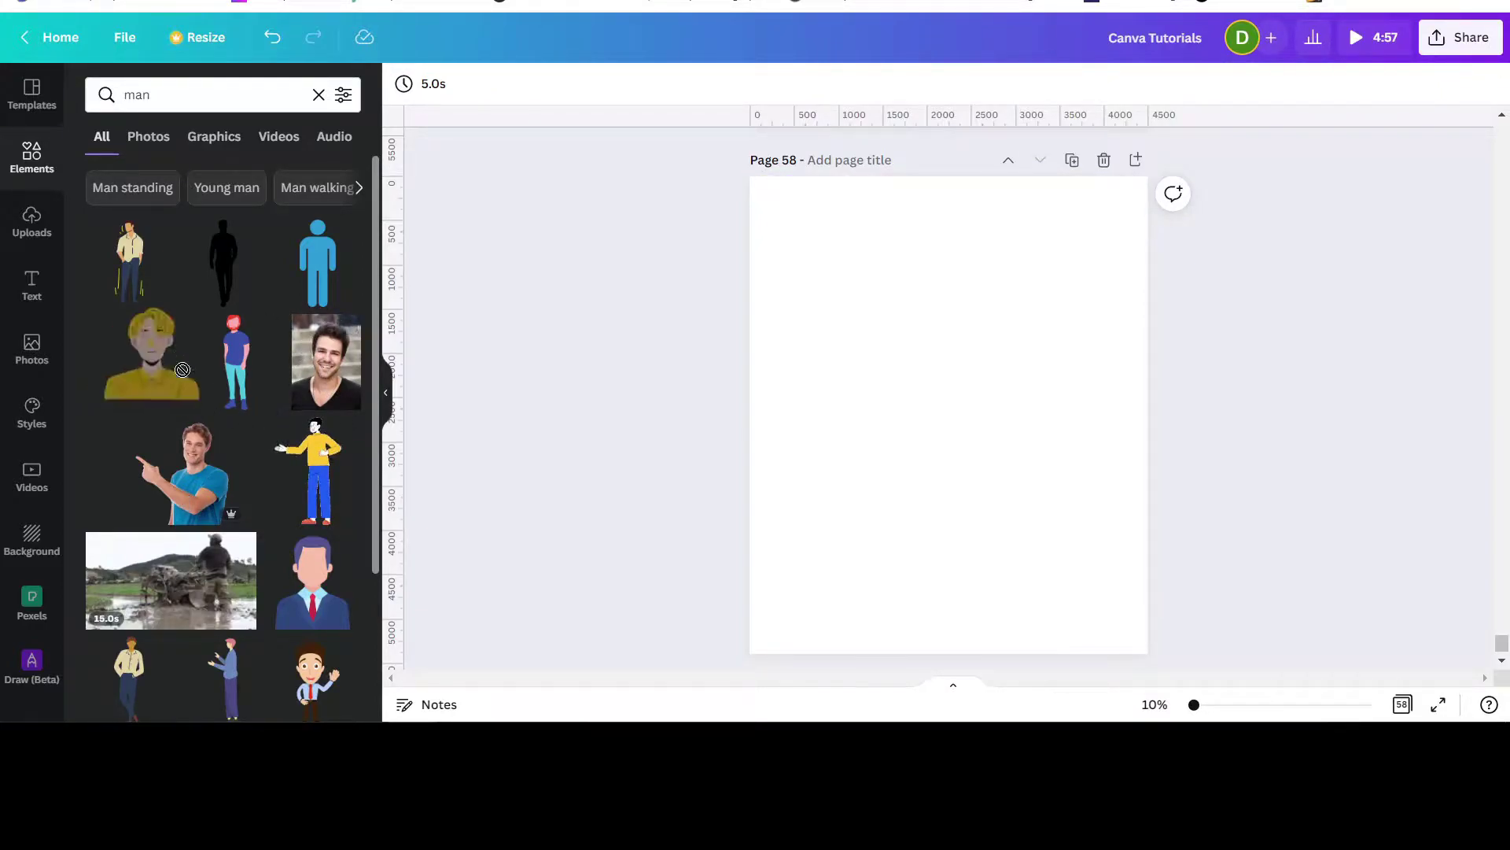
scroll(257, 398, down, 1)
scroll(222, 579, down, 1)
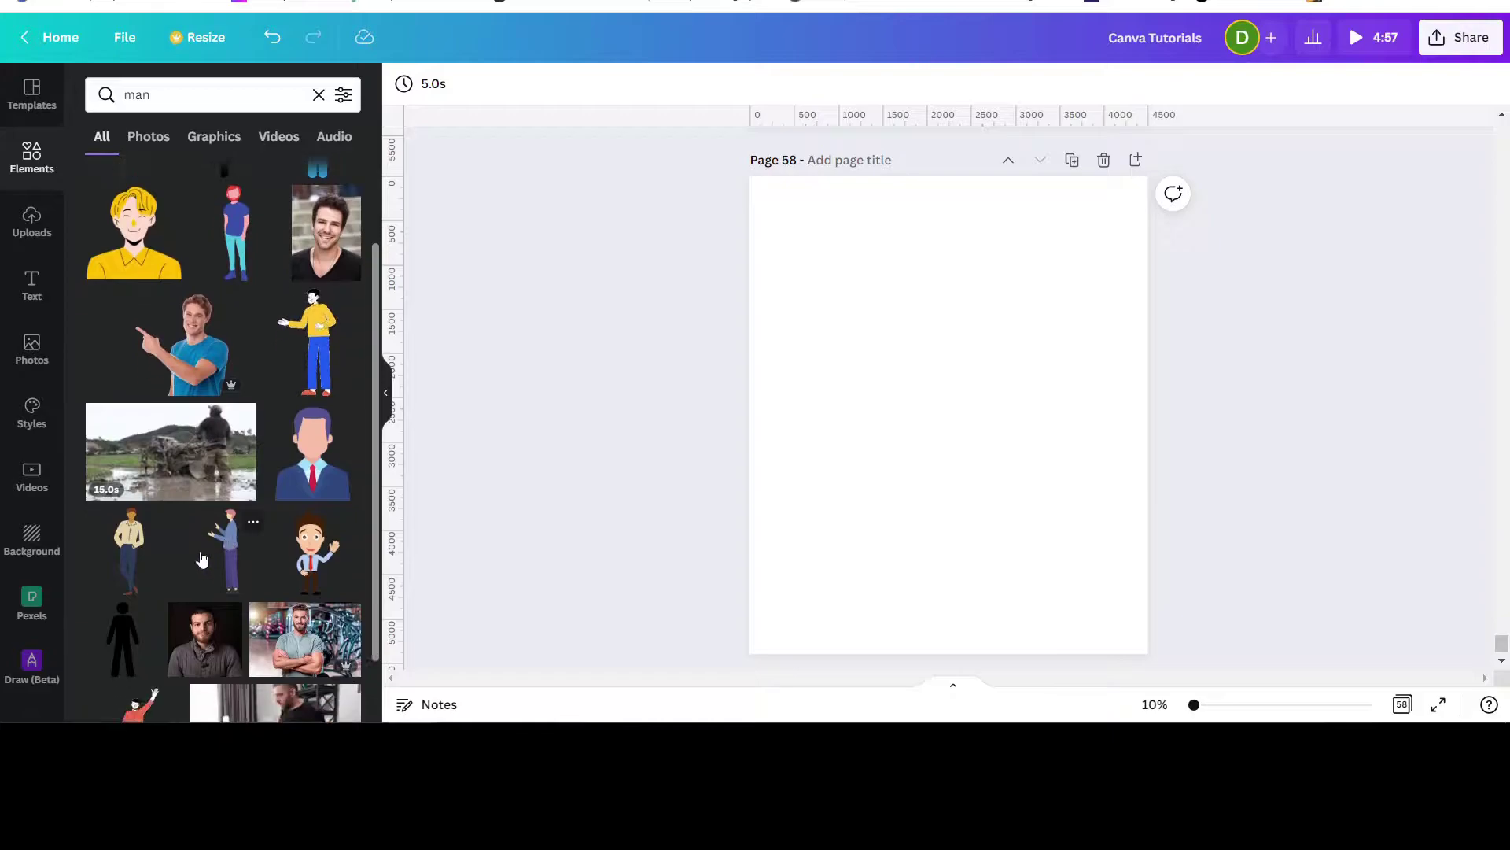
scroll(182, 548, up, 2)
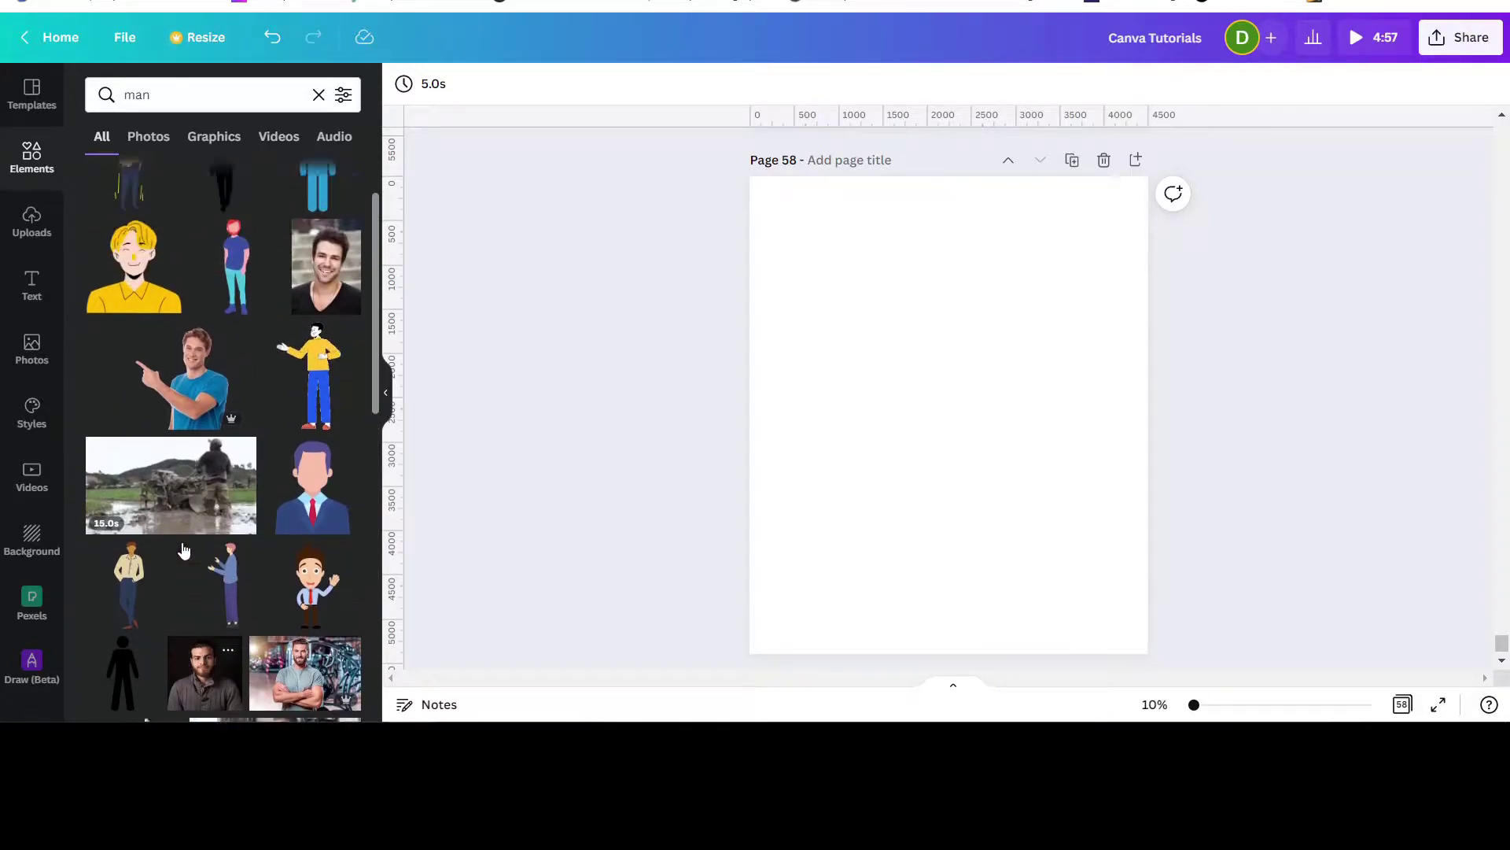
- Add the smiling man photo to Page 58 and stretch it corner to corner across the page
click(334, 348)
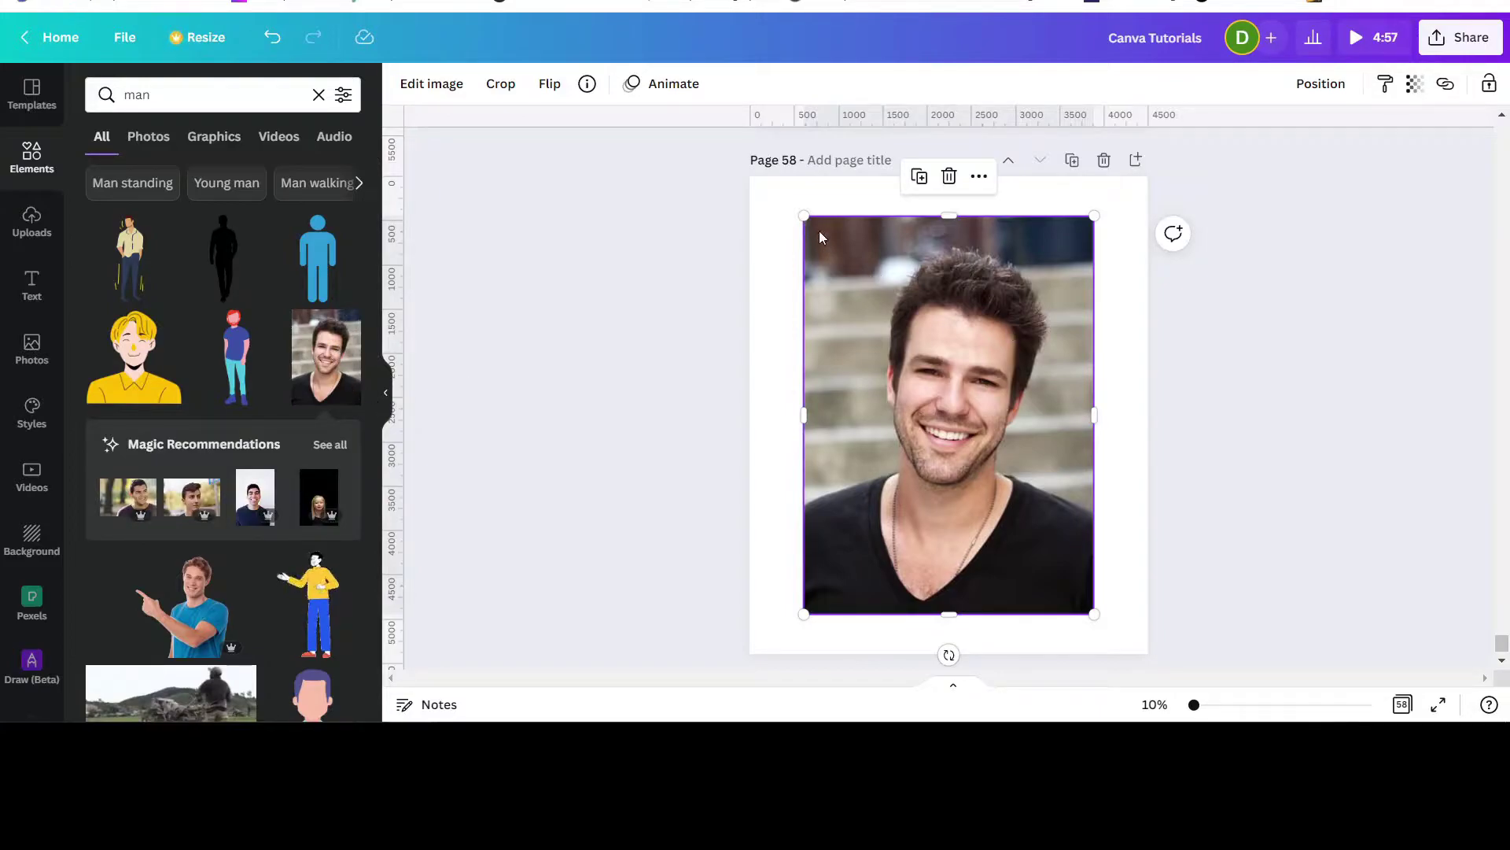
drag(806, 218, 775, 177)
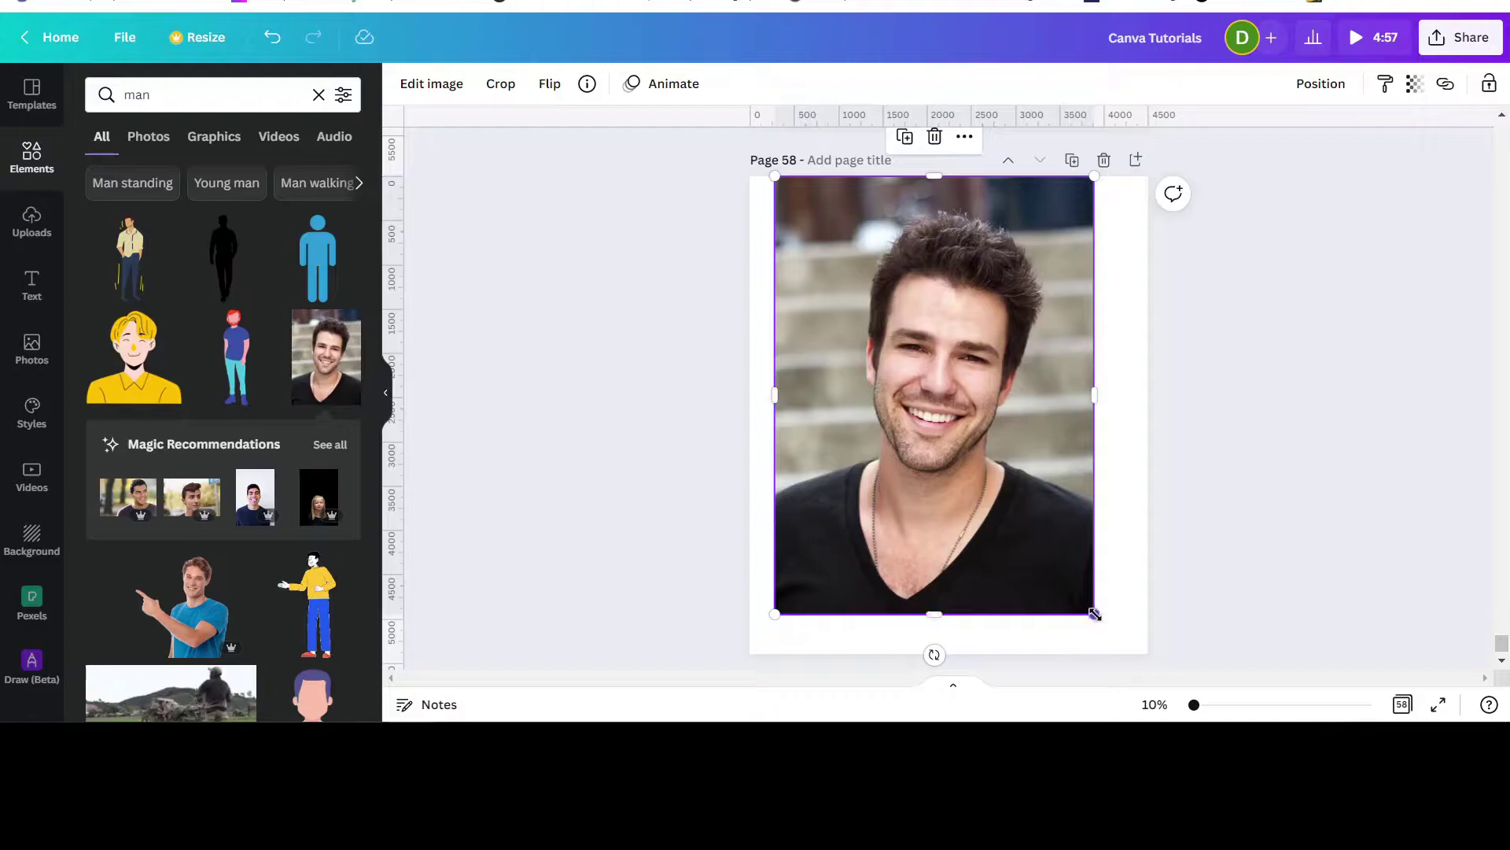
drag(1094, 614, 1126, 643)
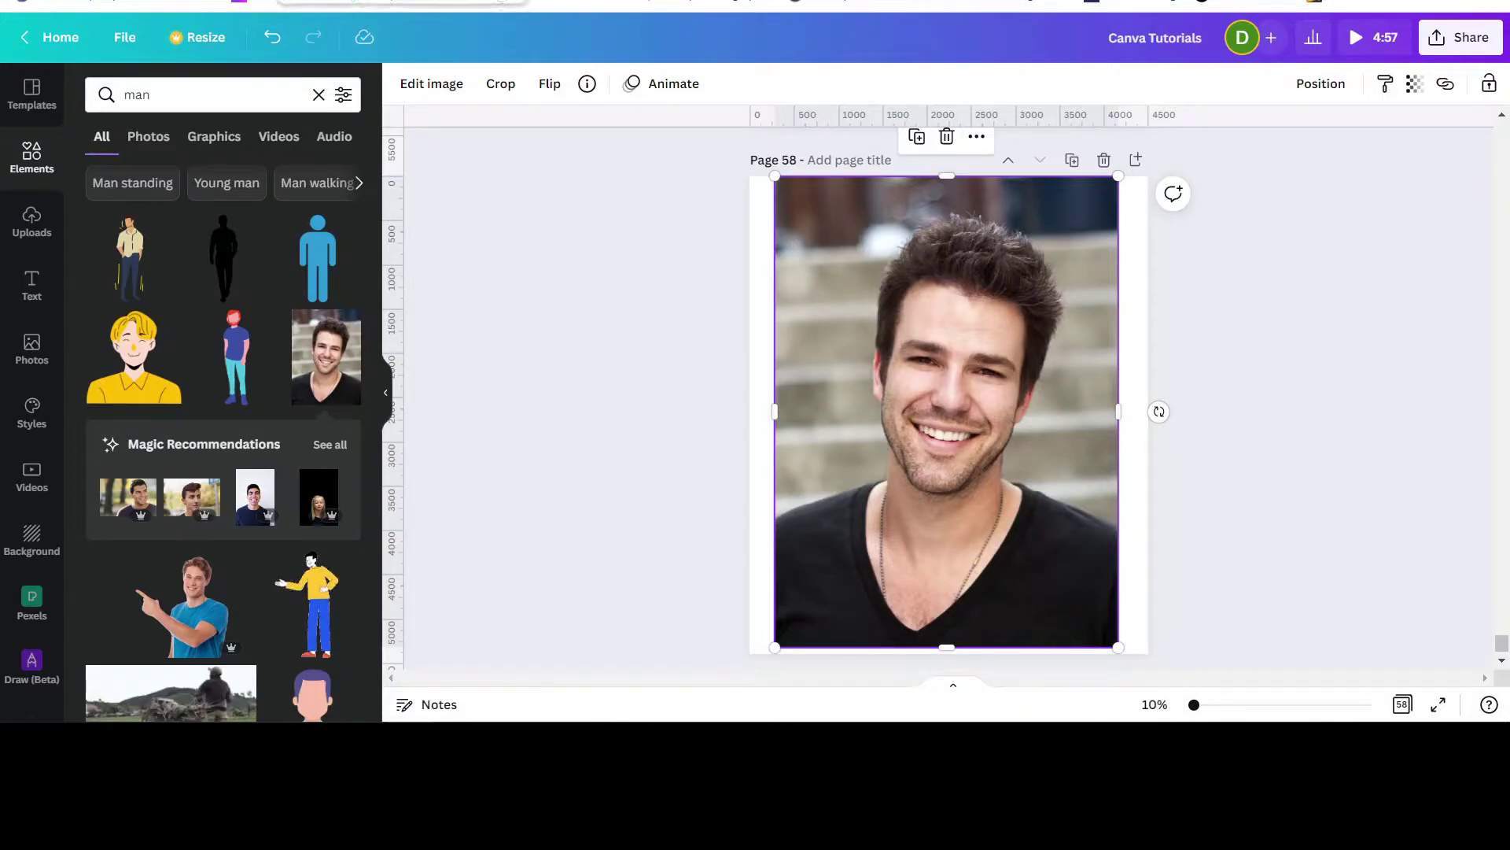
click(404, 4)
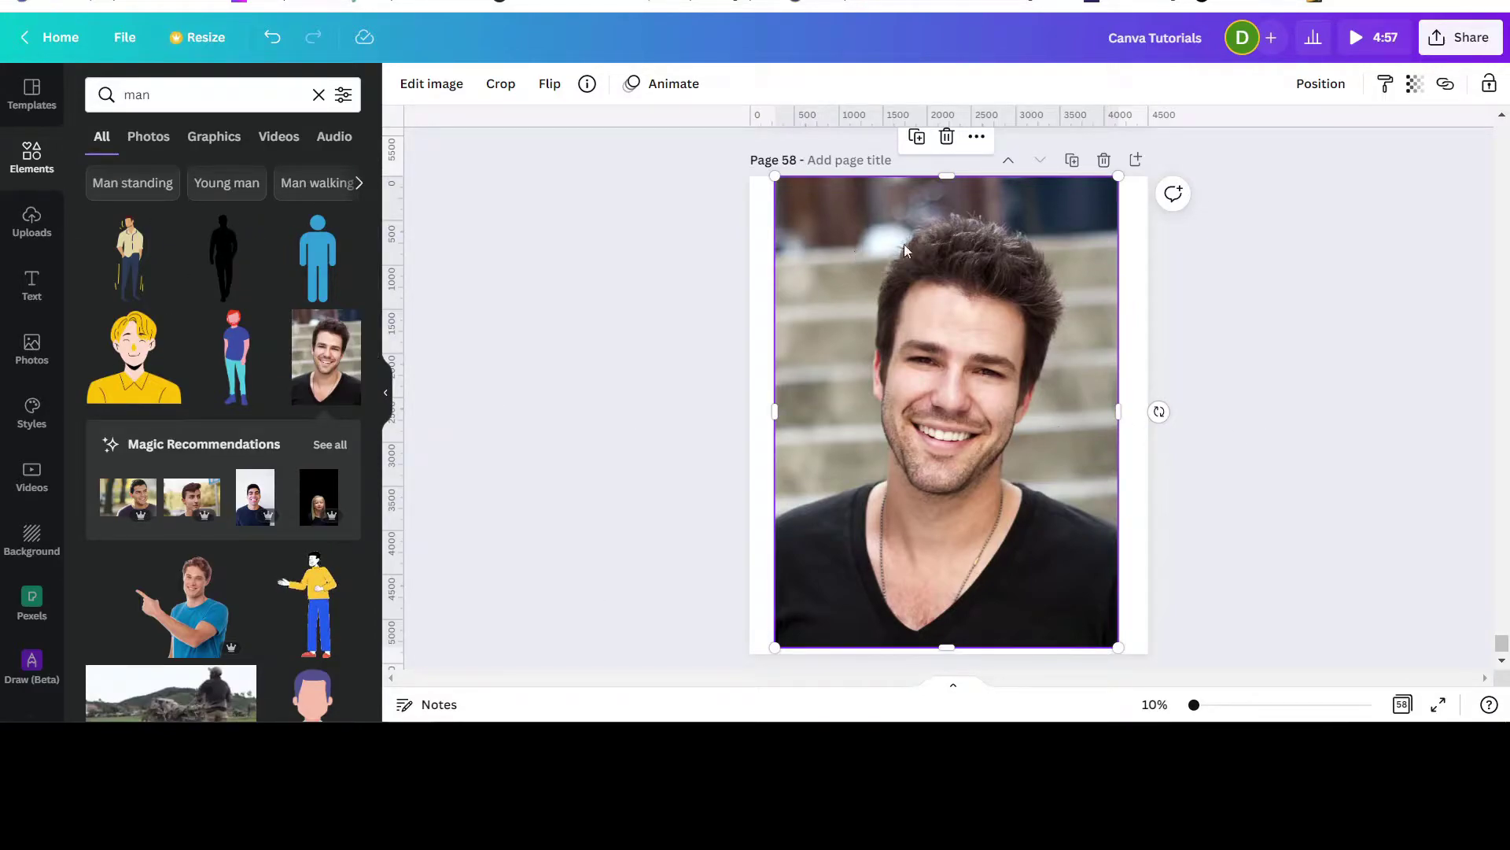
- Run Background Remover on the man's photo and apply the result
click(432, 85)
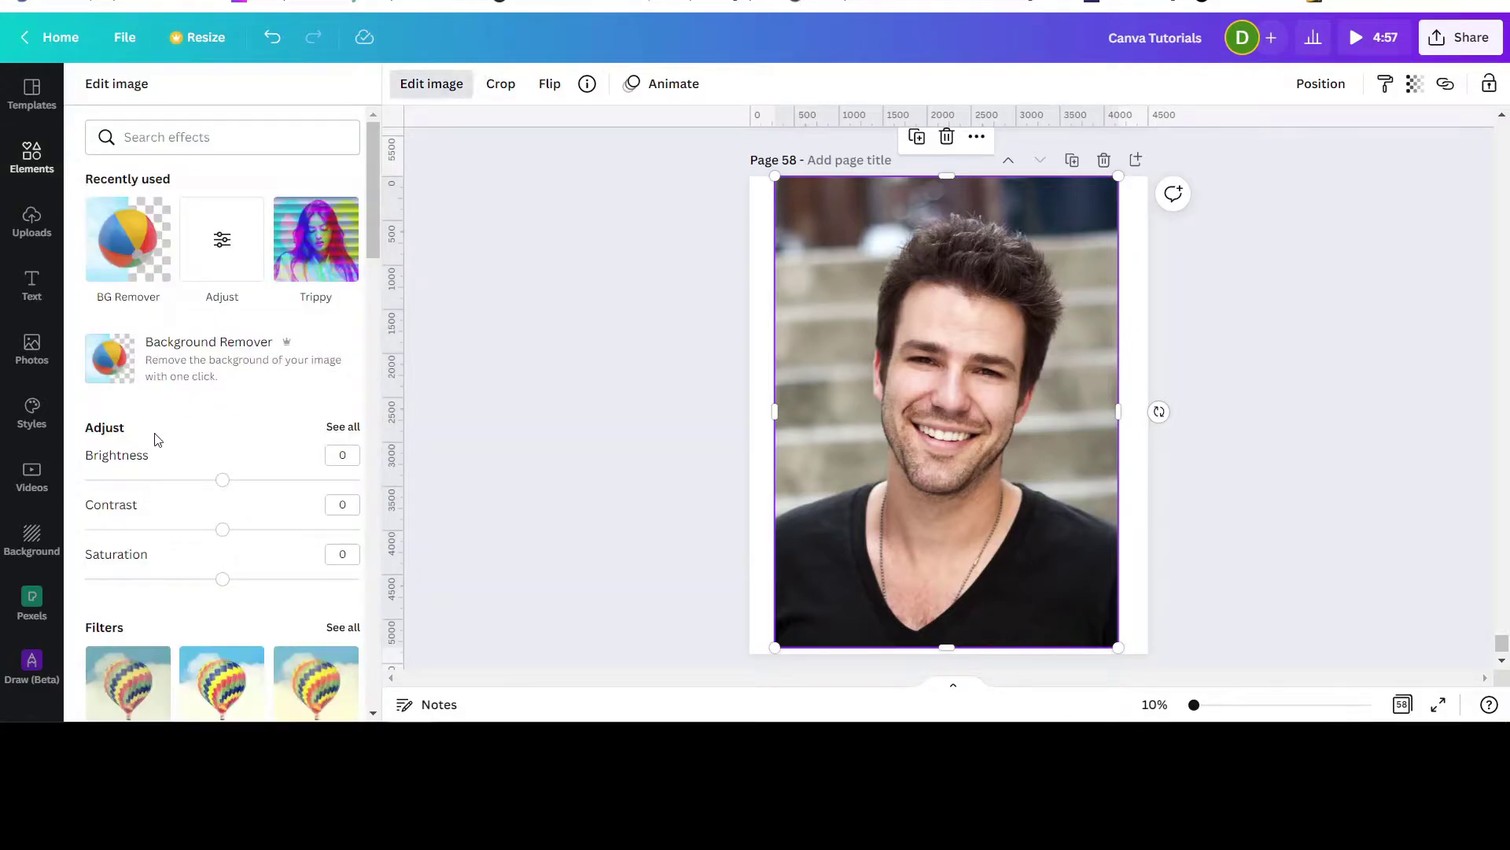
click(177, 364)
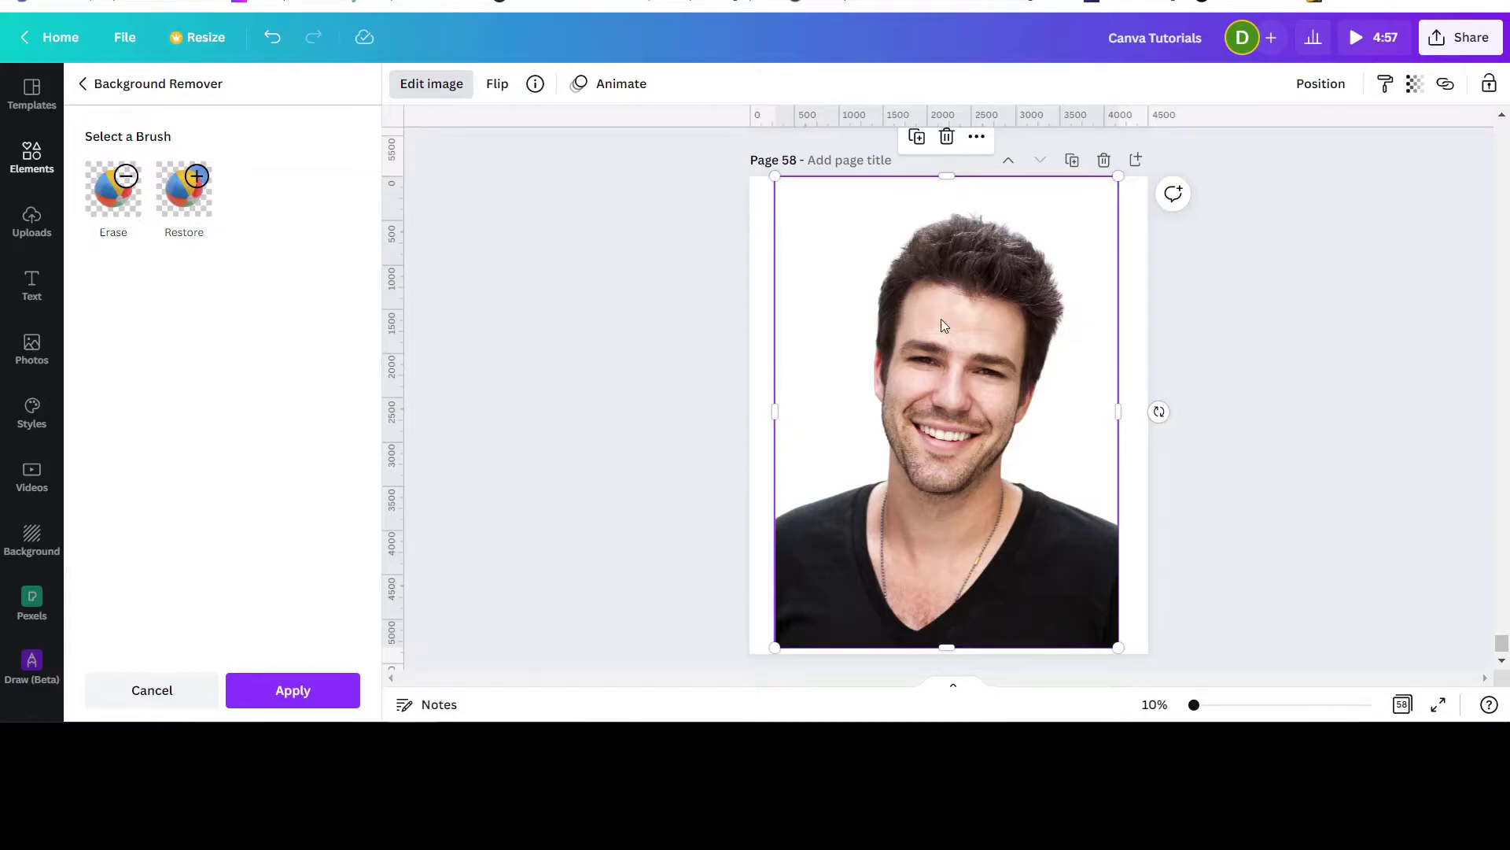
click(293, 690)
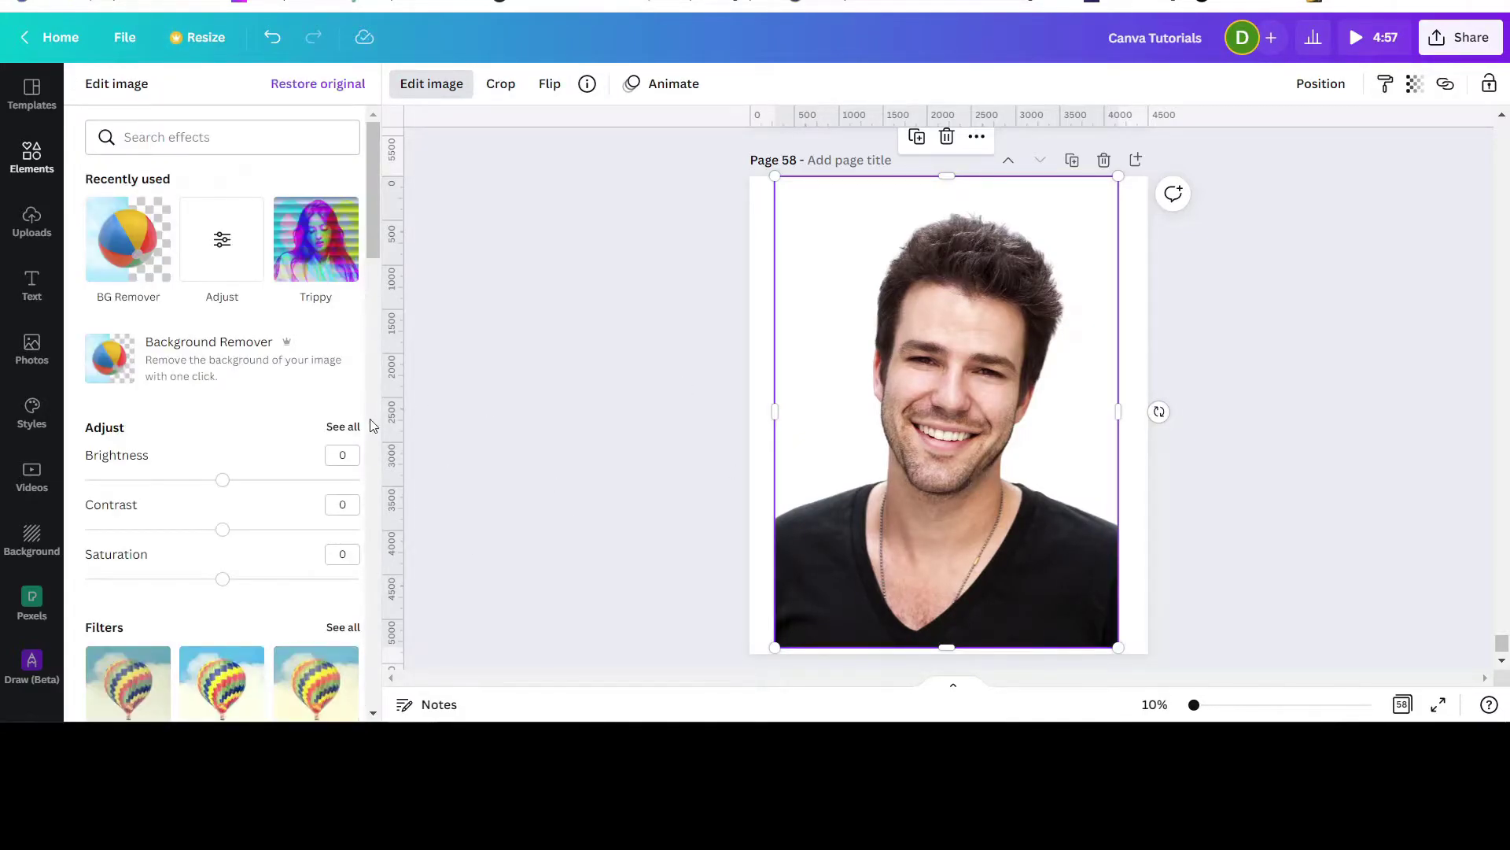
- Find the Trace effect among the photo effects and apply it to the man's photo
scroll(226, 508, down, 9)
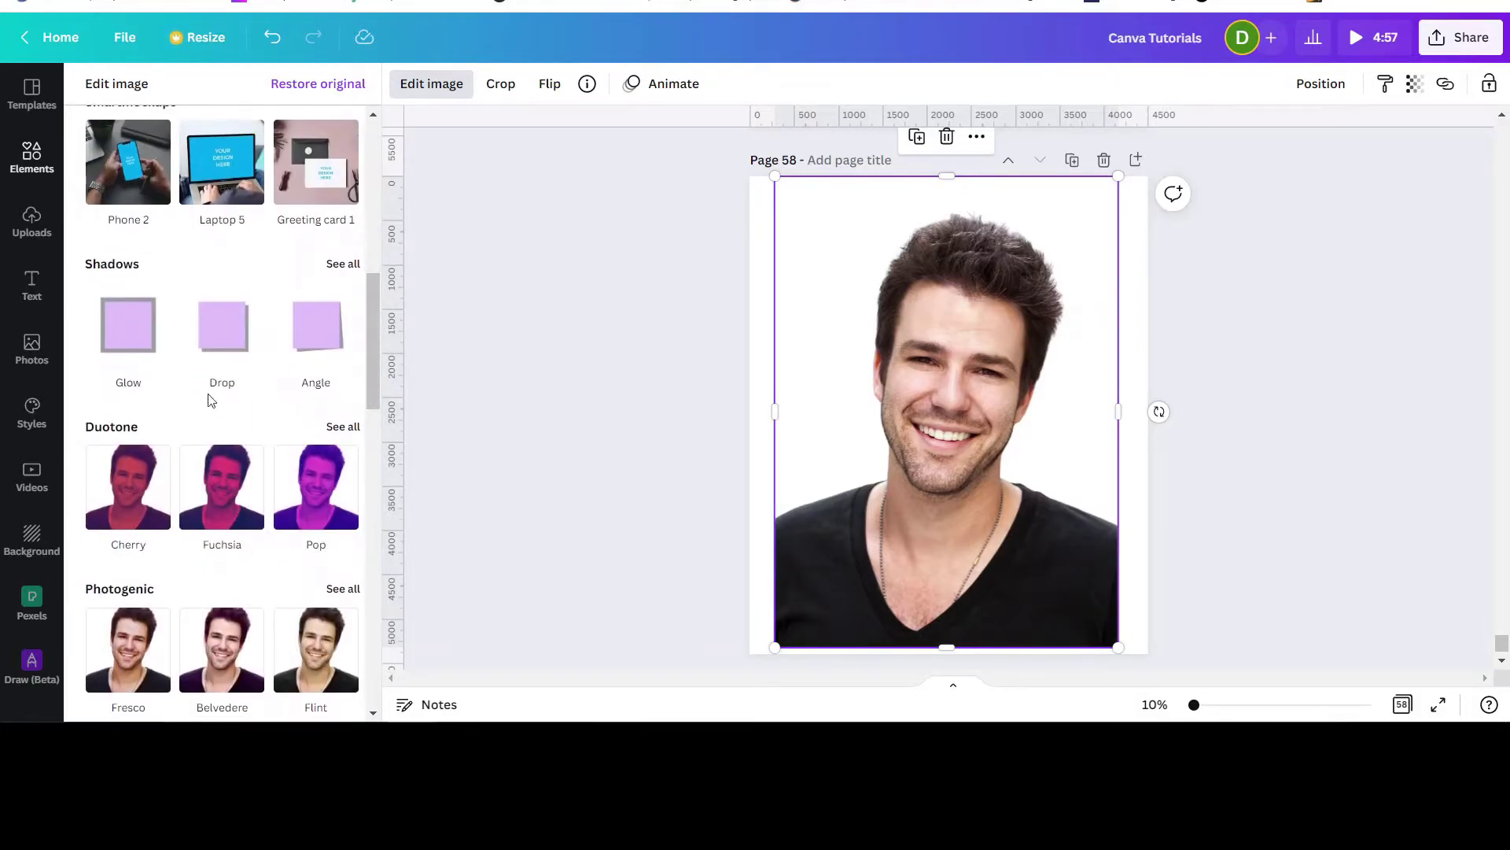
scroll(211, 402, down, 10)
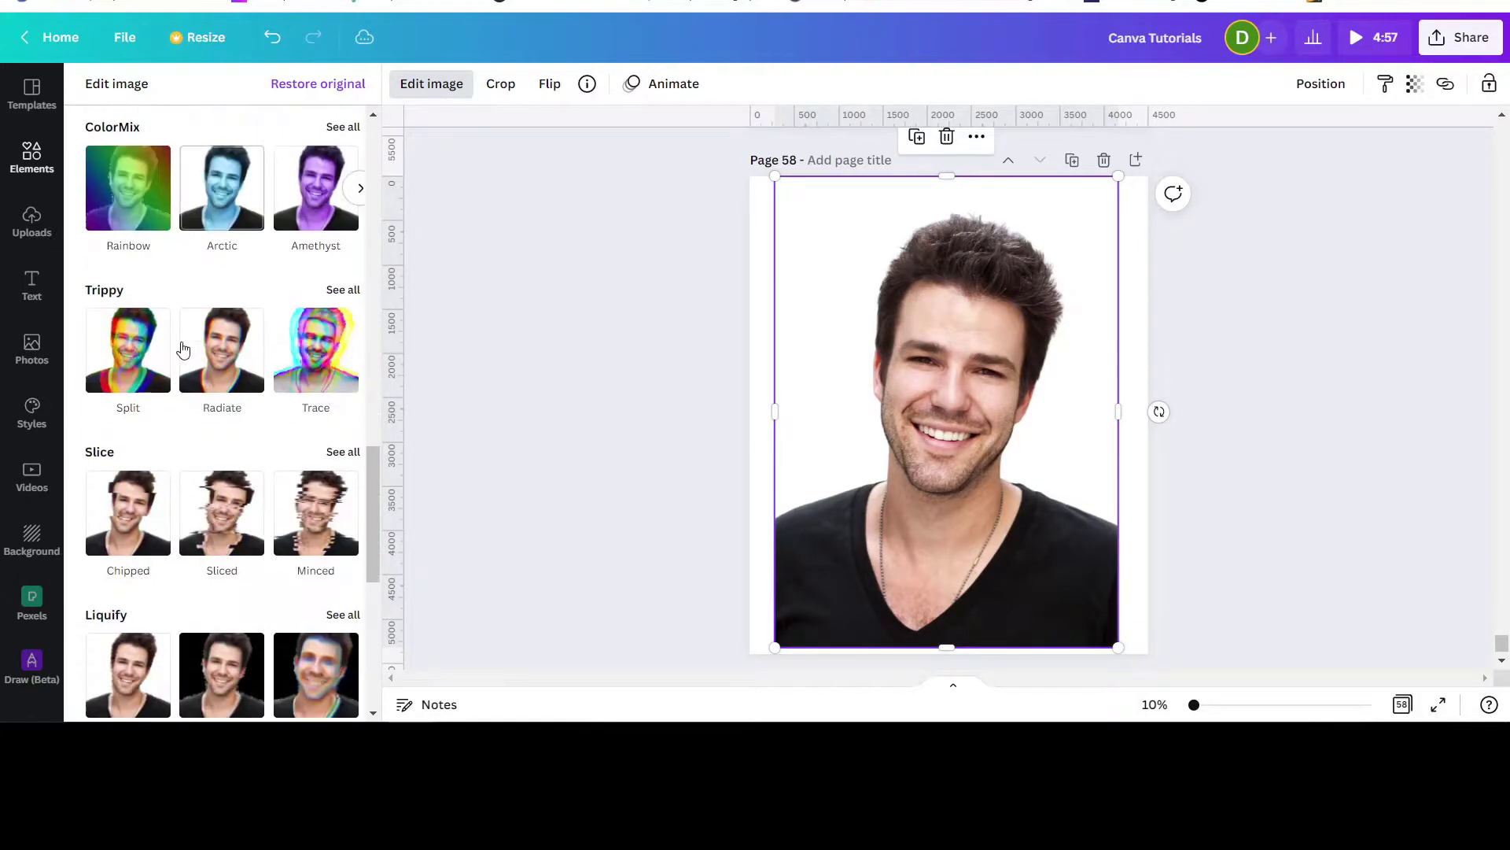
scroll(182, 348, down, 3)
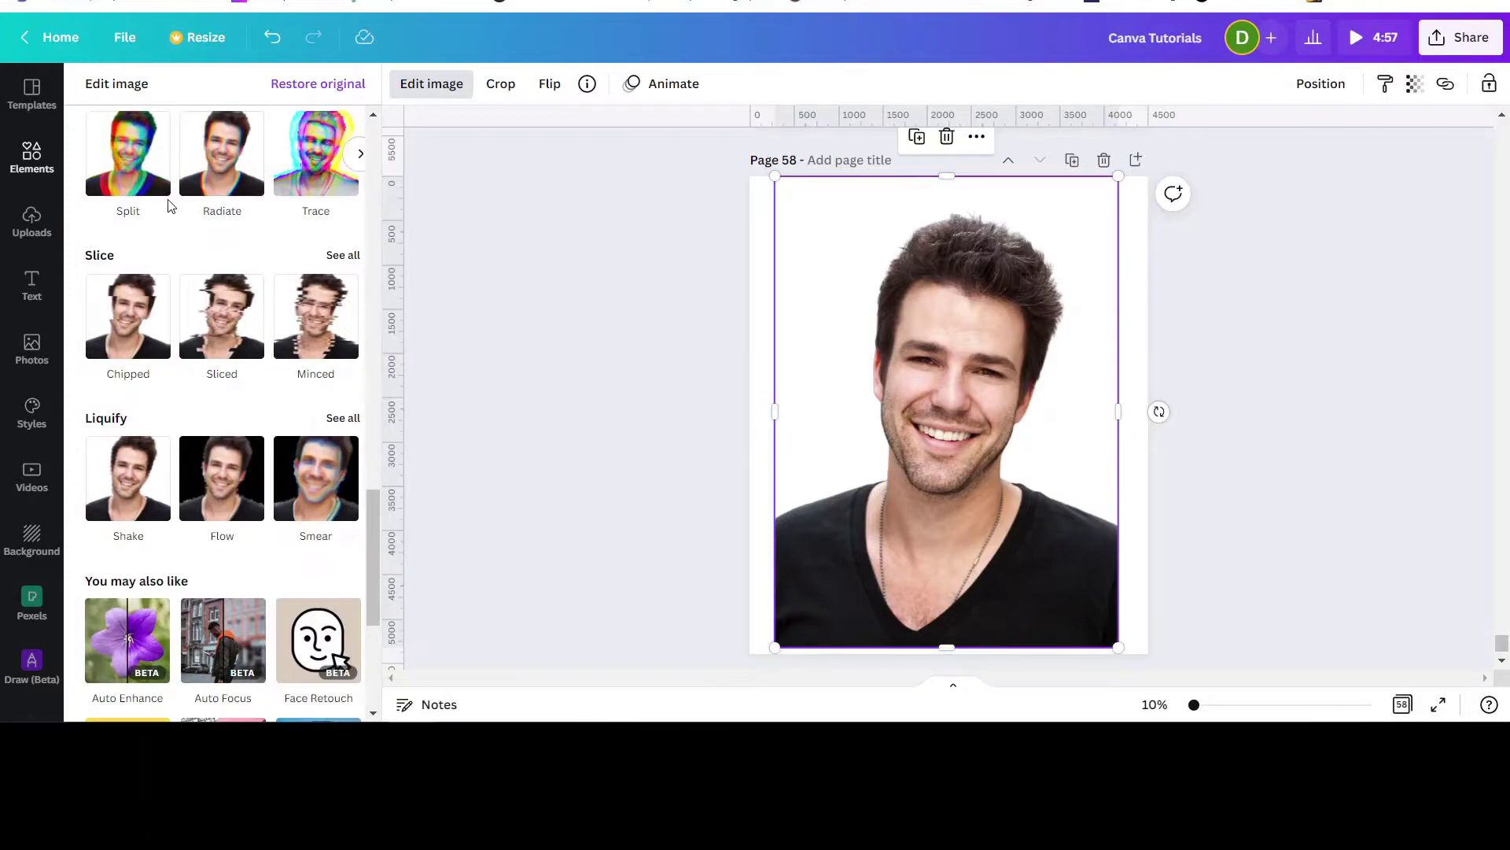
scroll(169, 206, up, 2)
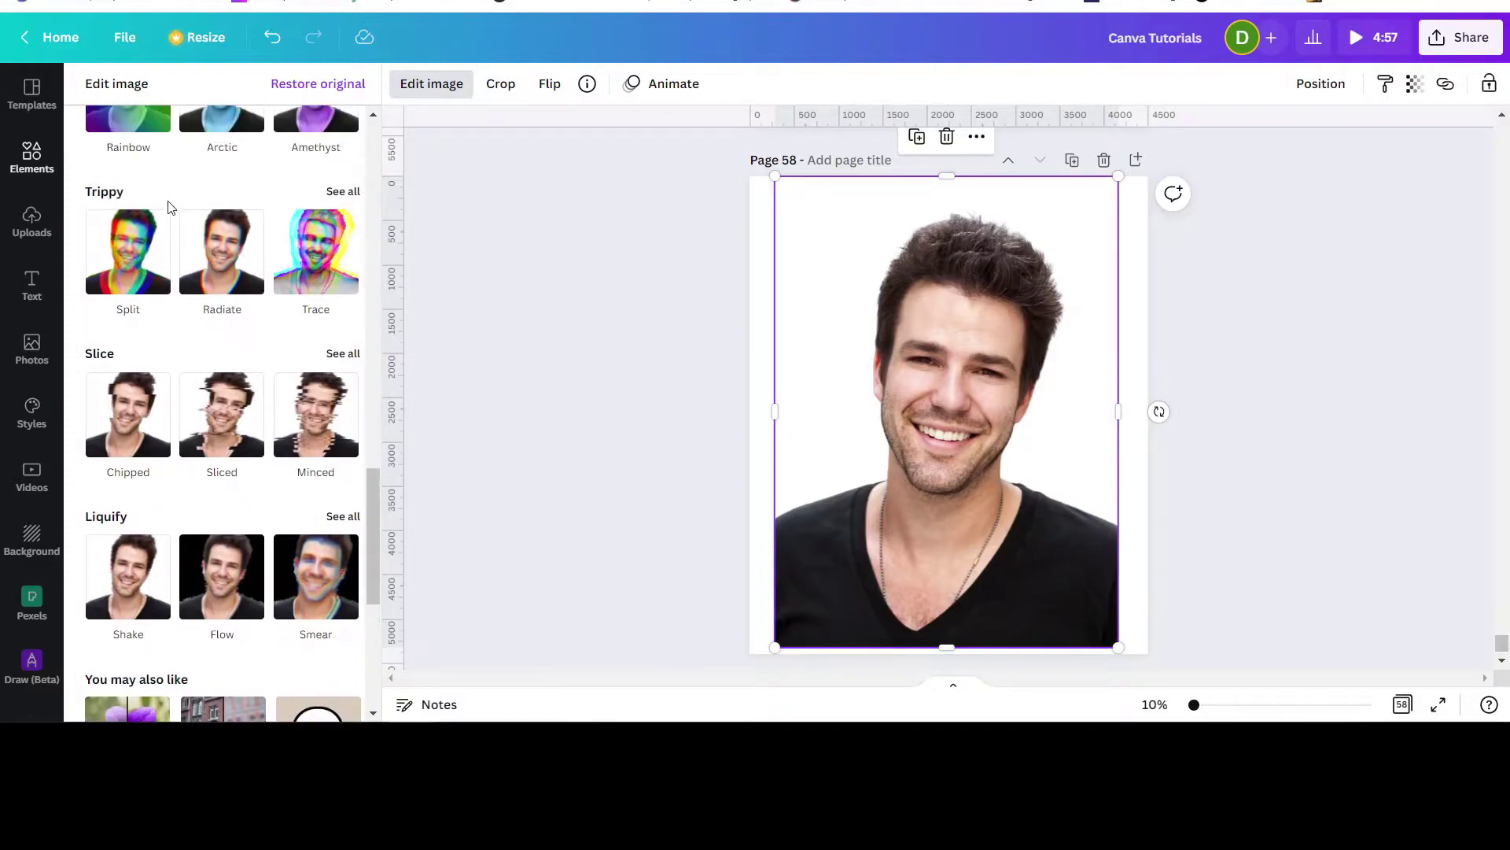
click(315, 255)
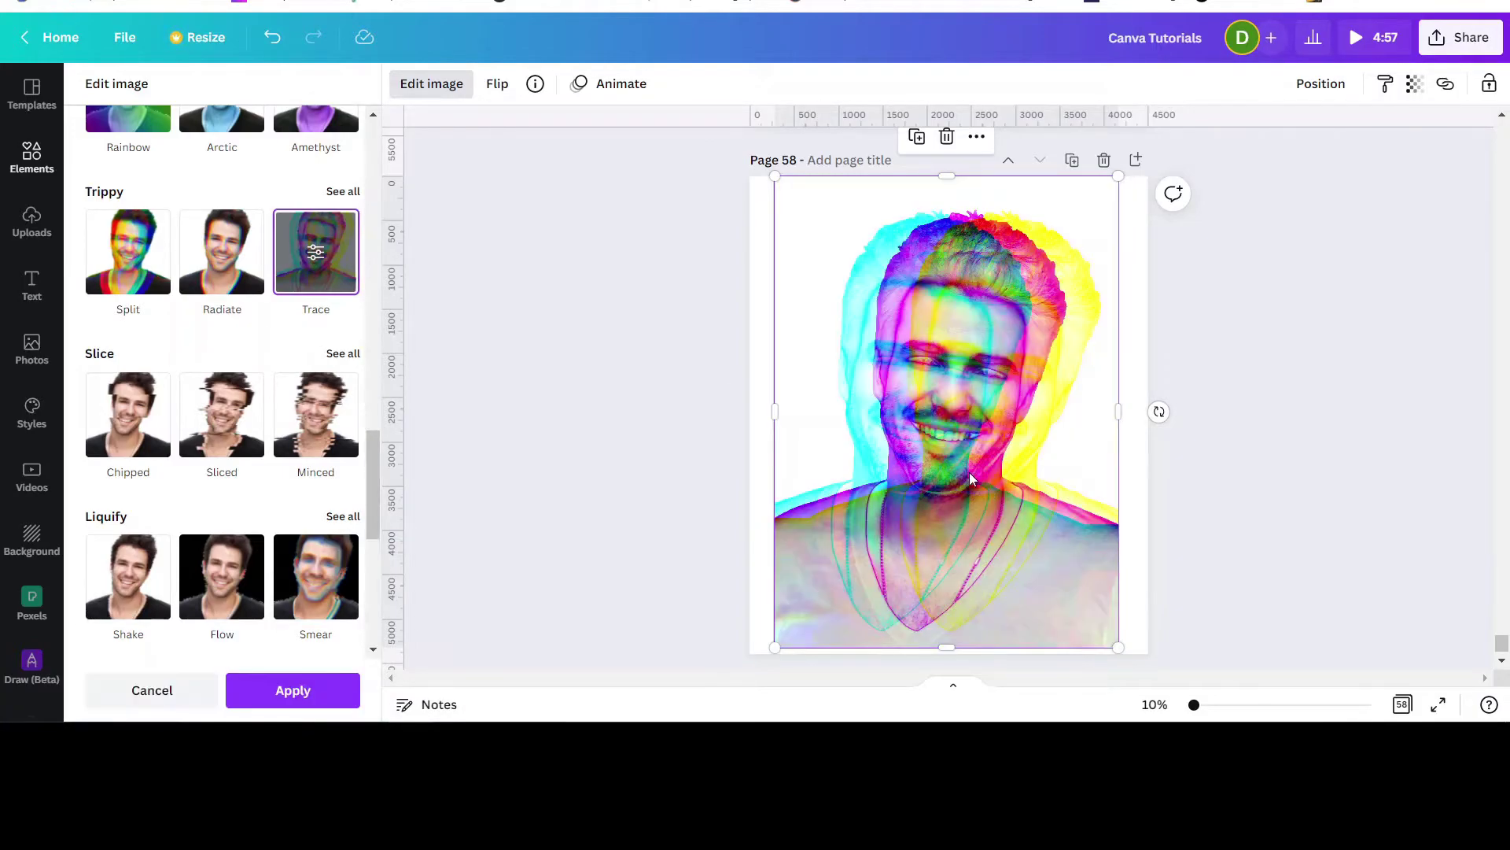
- Set Trace's Colorize and RGB Shift Amount to 0 and Solarize Brightness to 0.36
click(315, 256)
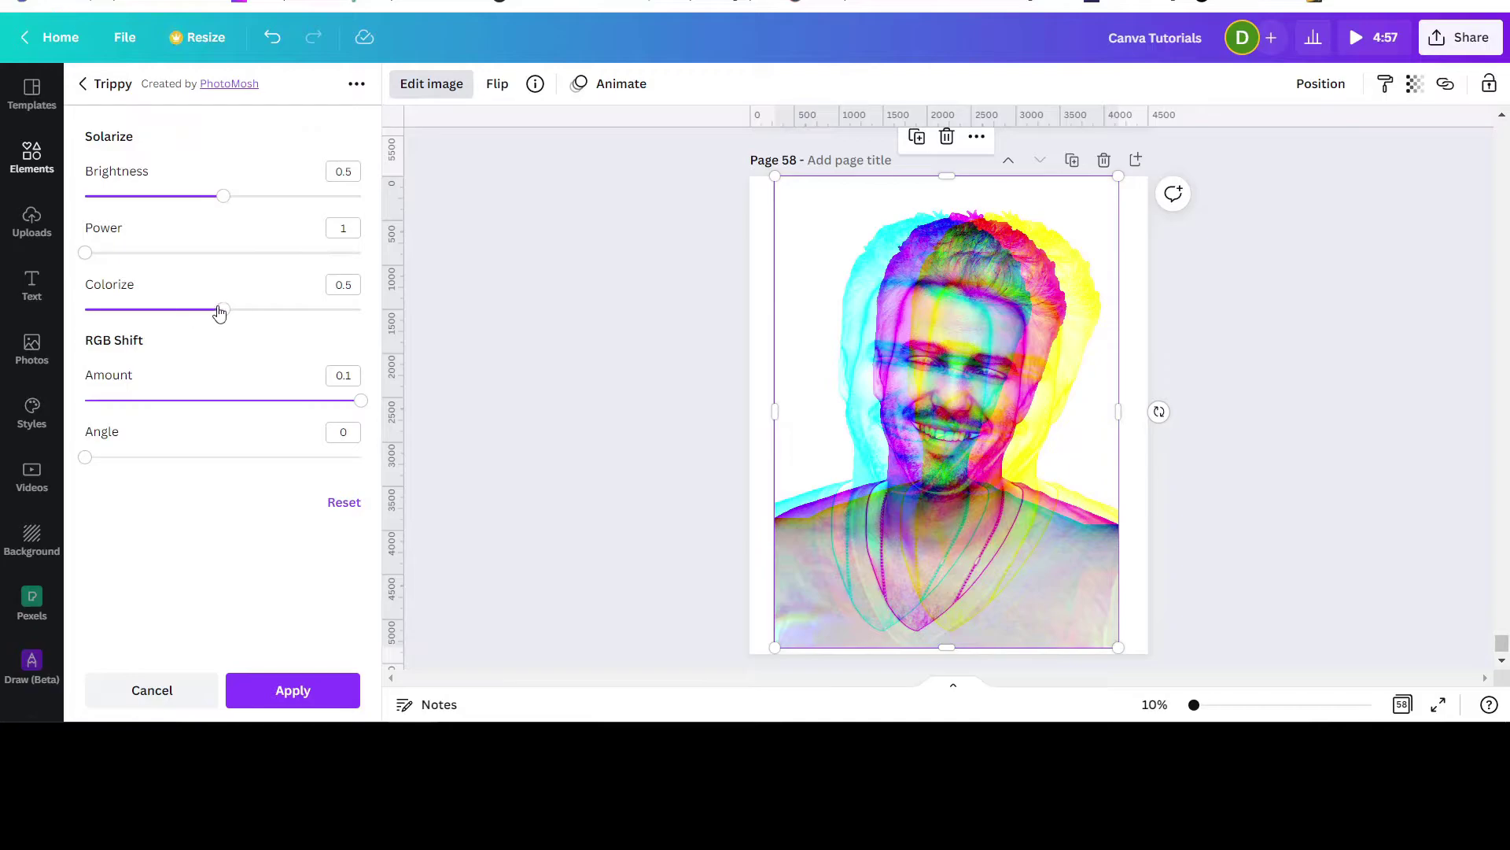
drag(223, 309, 69, 302)
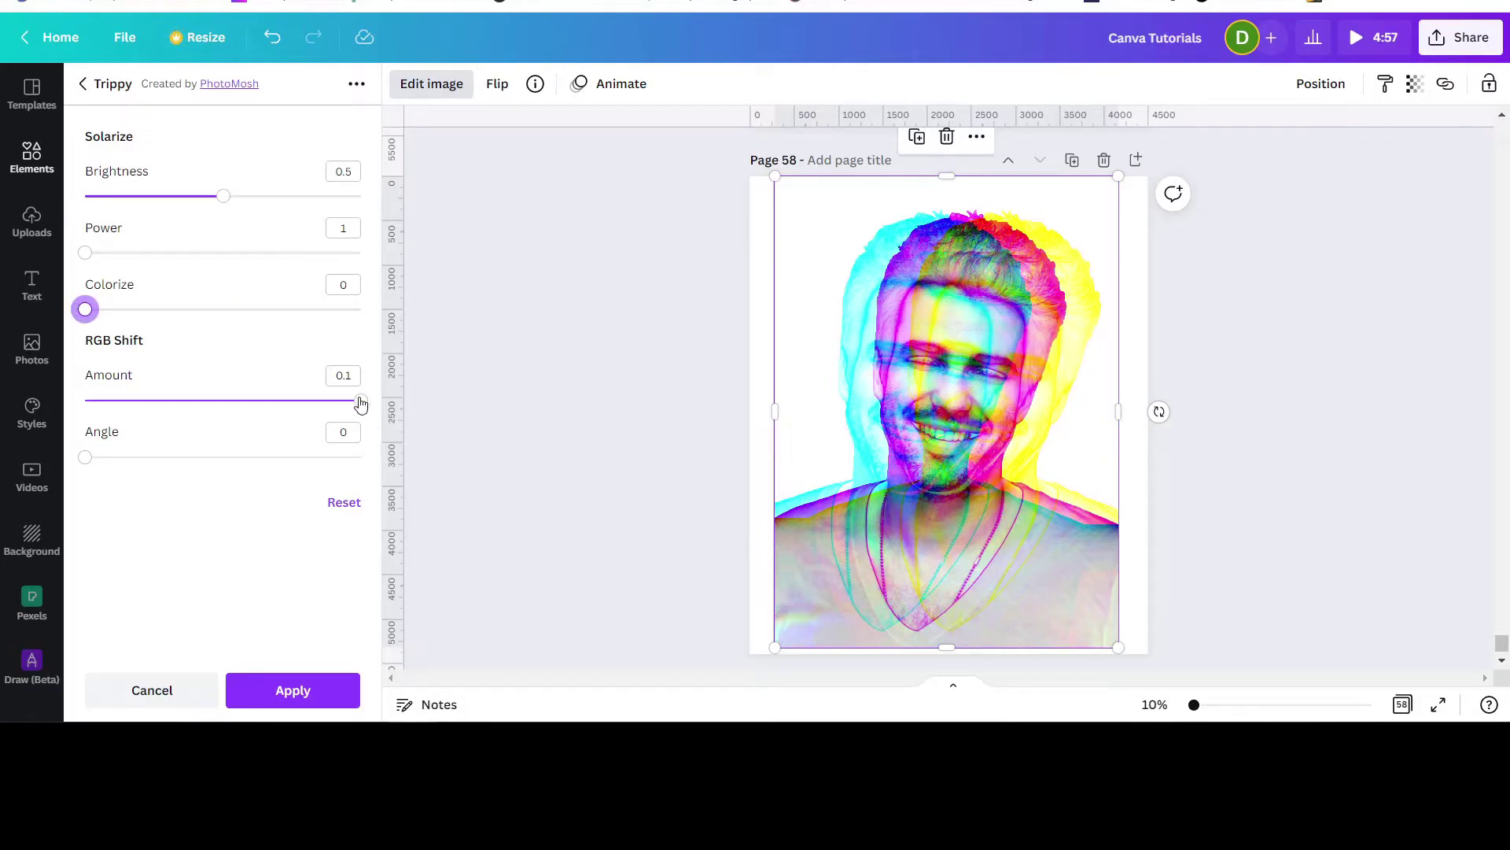
drag(360, 403, 42, 366)
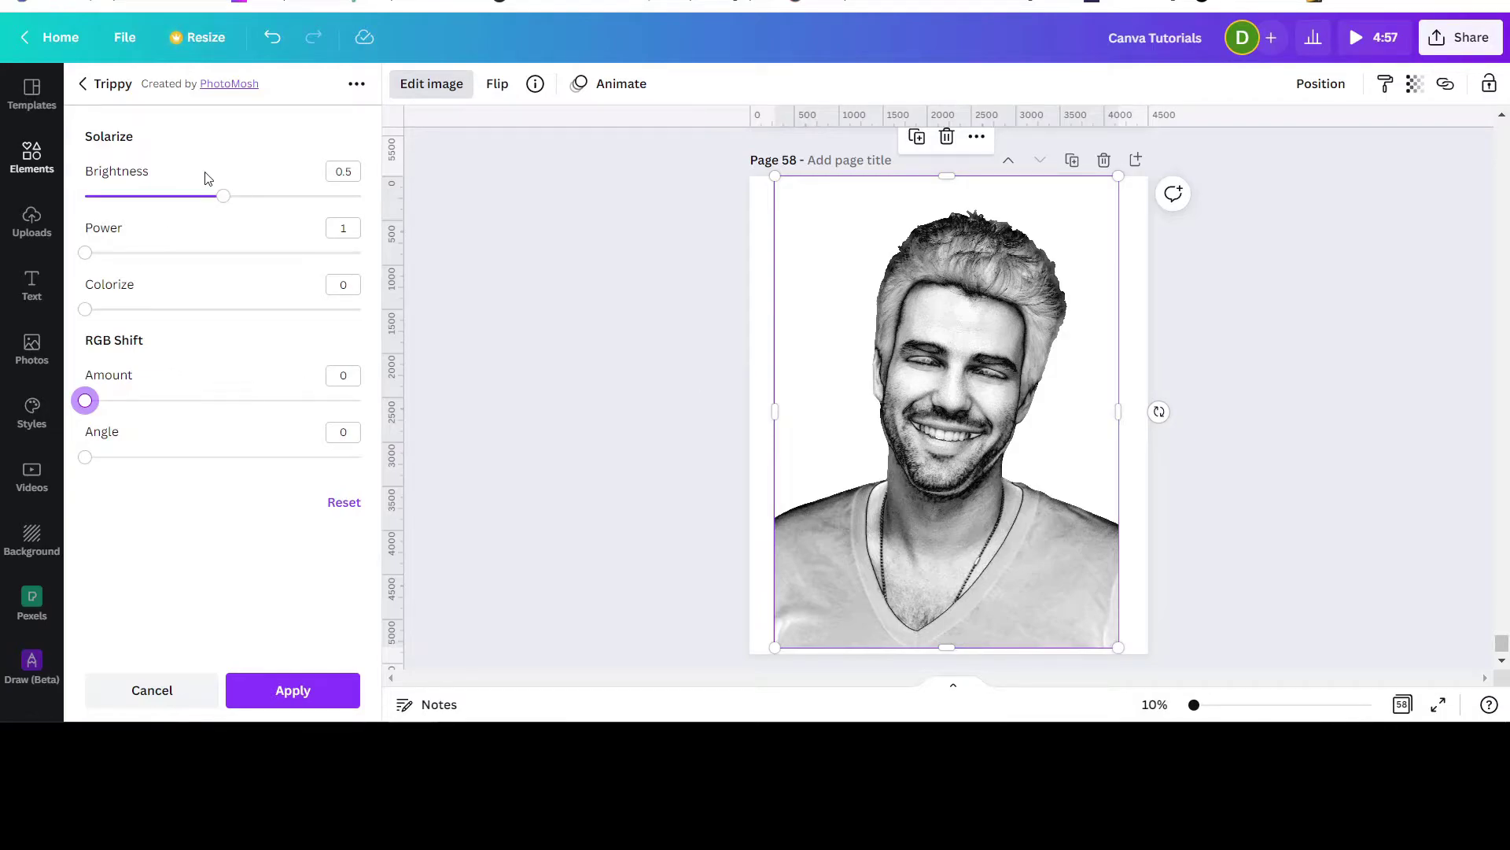
drag(224, 202, 160, 182)
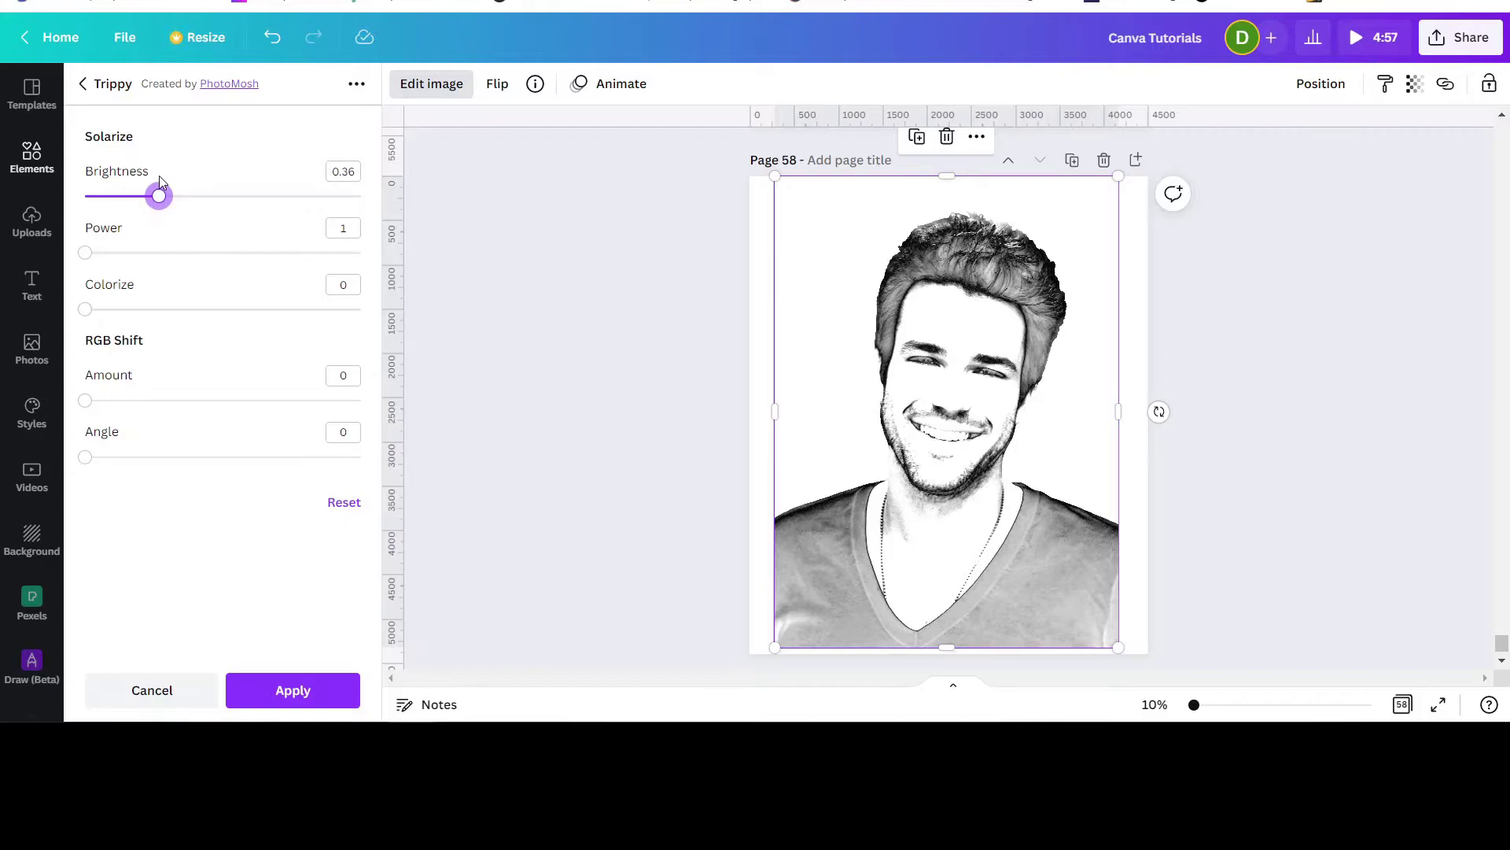
- Apply the tuned Trace sketch effect to the photo
click(280, 690)
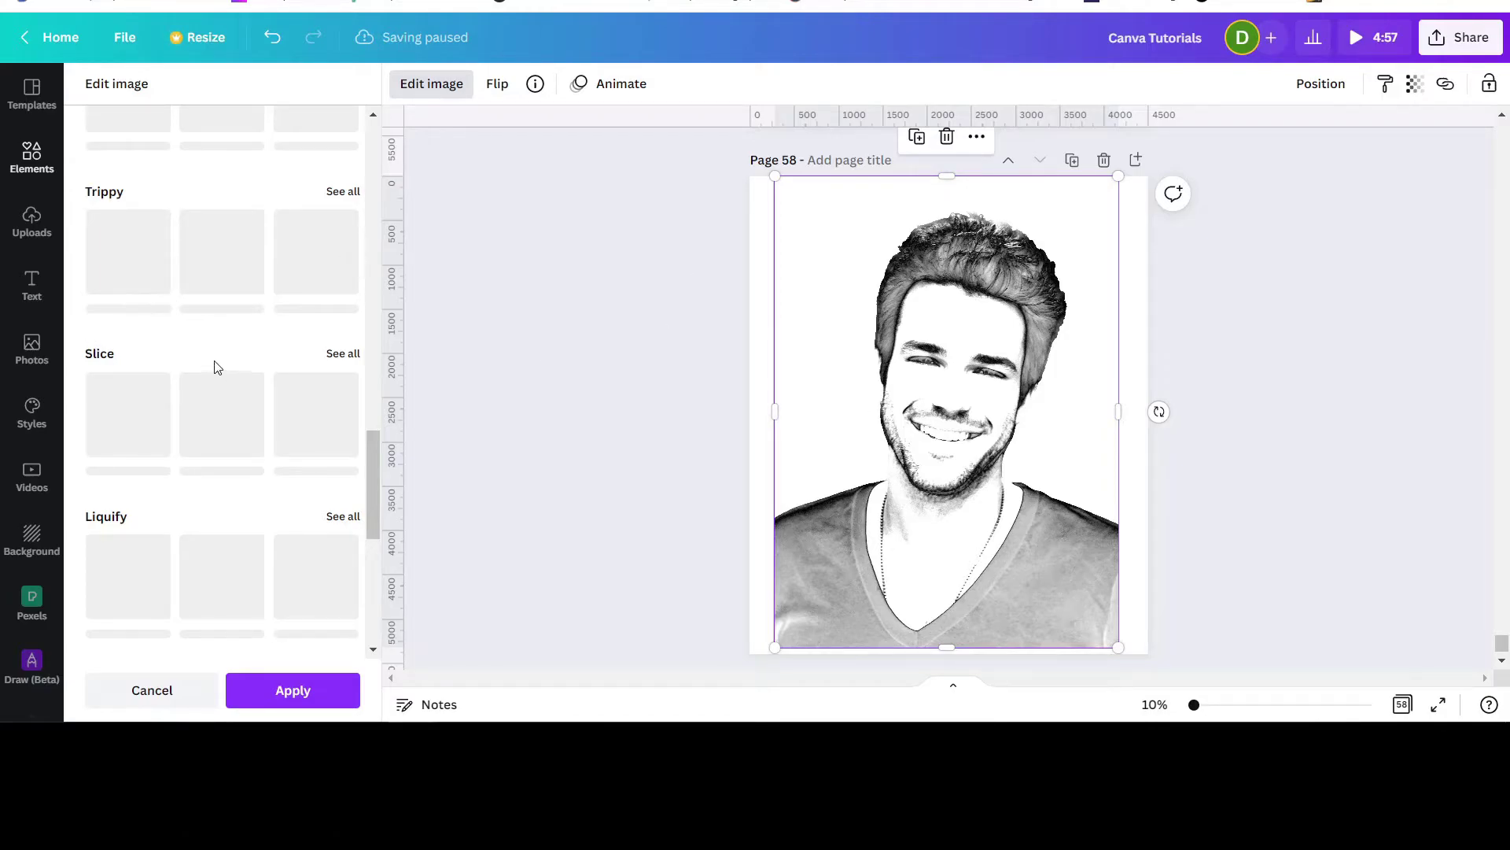
scroll(214, 364, up, 5)
scroll(218, 360, up, 5)
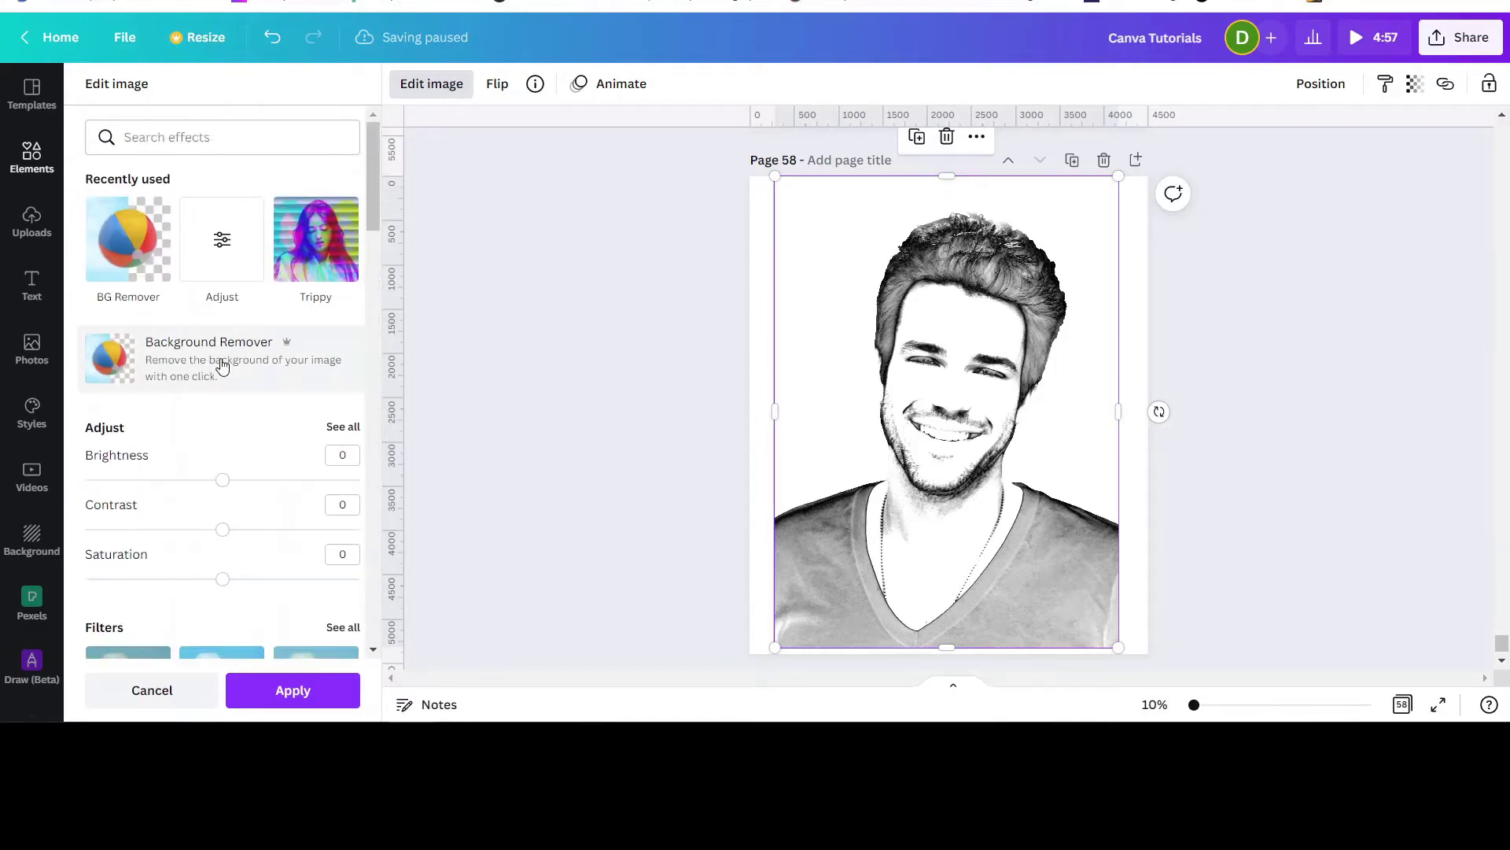
- Adjust the sketch to Brightness 39, Contrast 2 and Blur -100, then zoom in
click(220, 245)
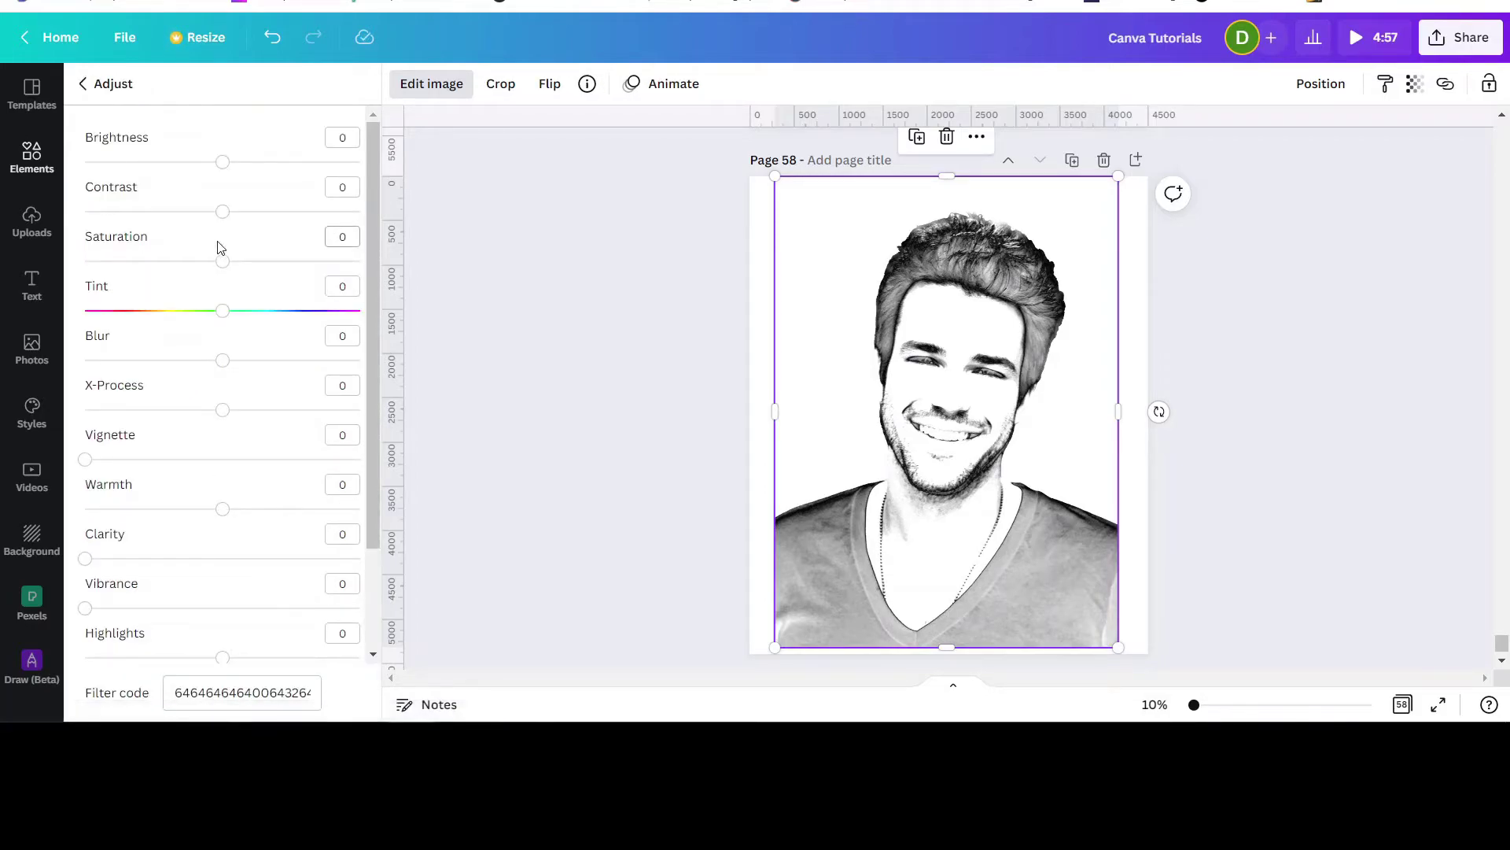
drag(225, 166, 276, 158)
click(237, 164)
click(231, 215)
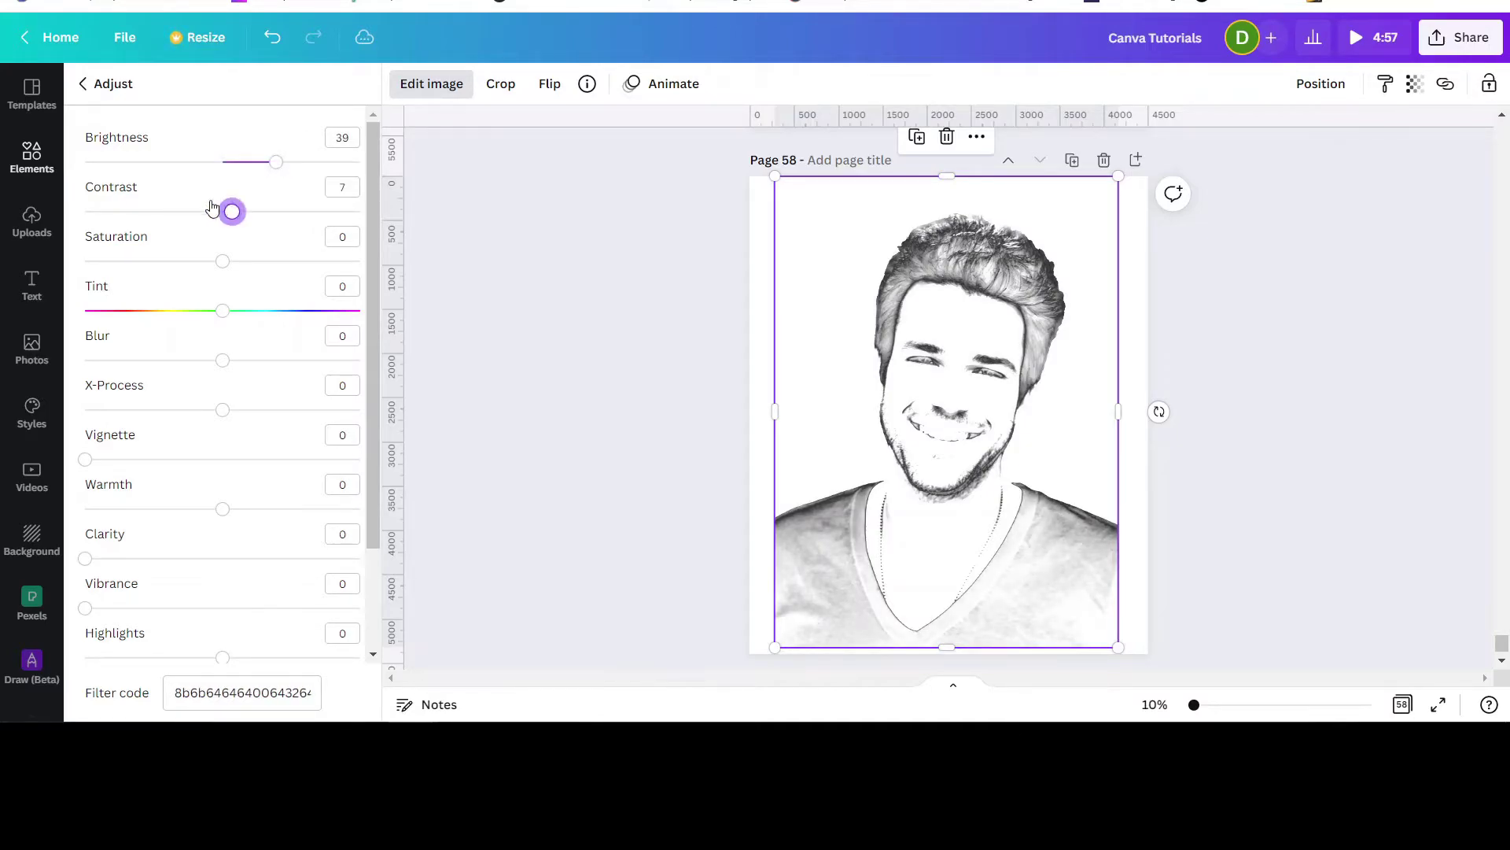
mouse_move(212, 206)
mouse_down()
mouse_move(192, 207)
mouse_move(243, 207)
mouse_move(225, 209)
mouse_up()
drag(222, 361, 57, 360)
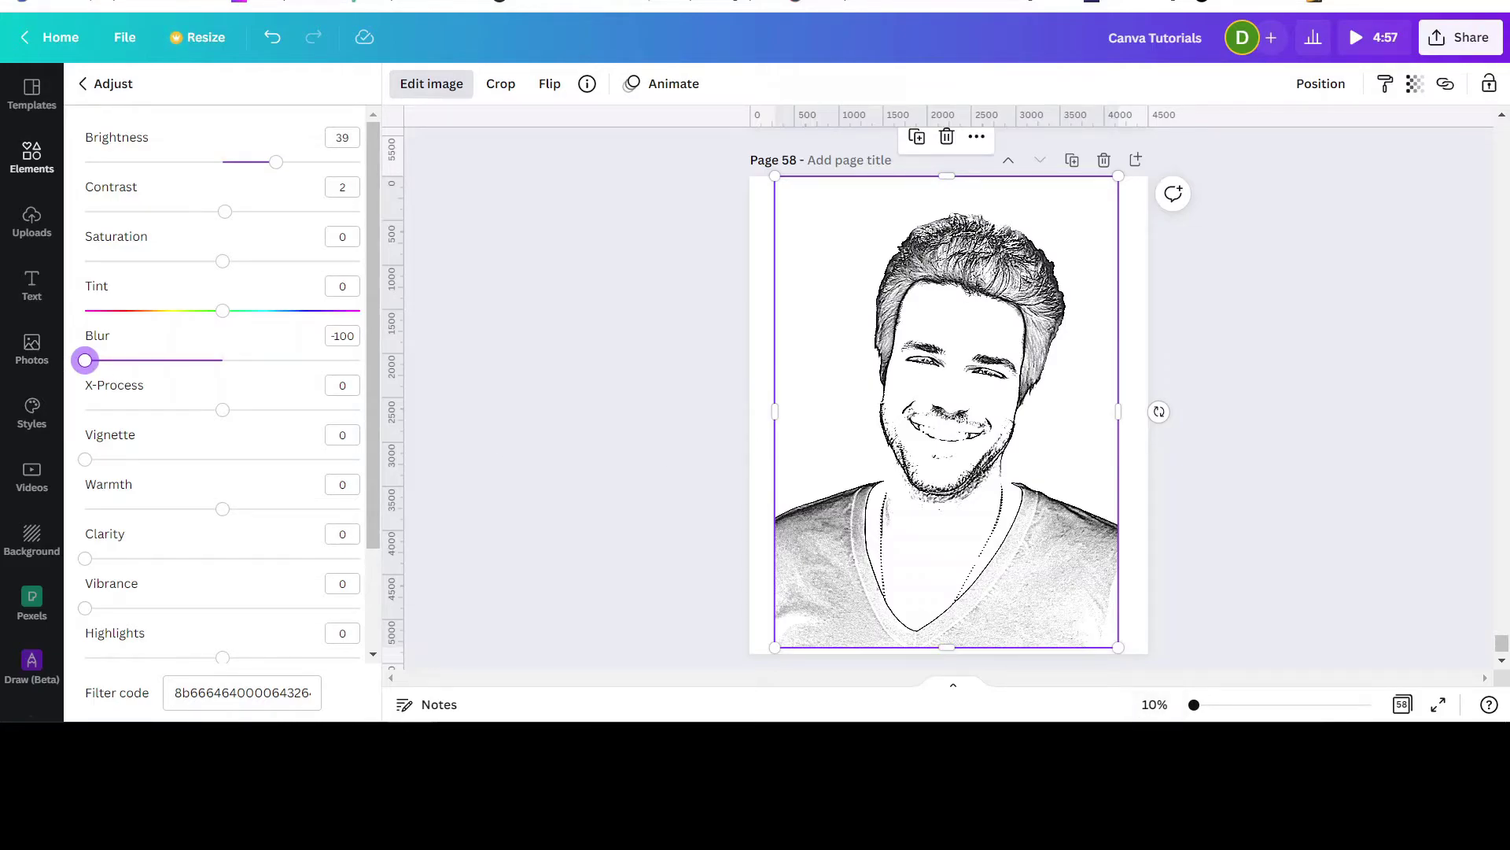
drag(1194, 705, 1197, 706)
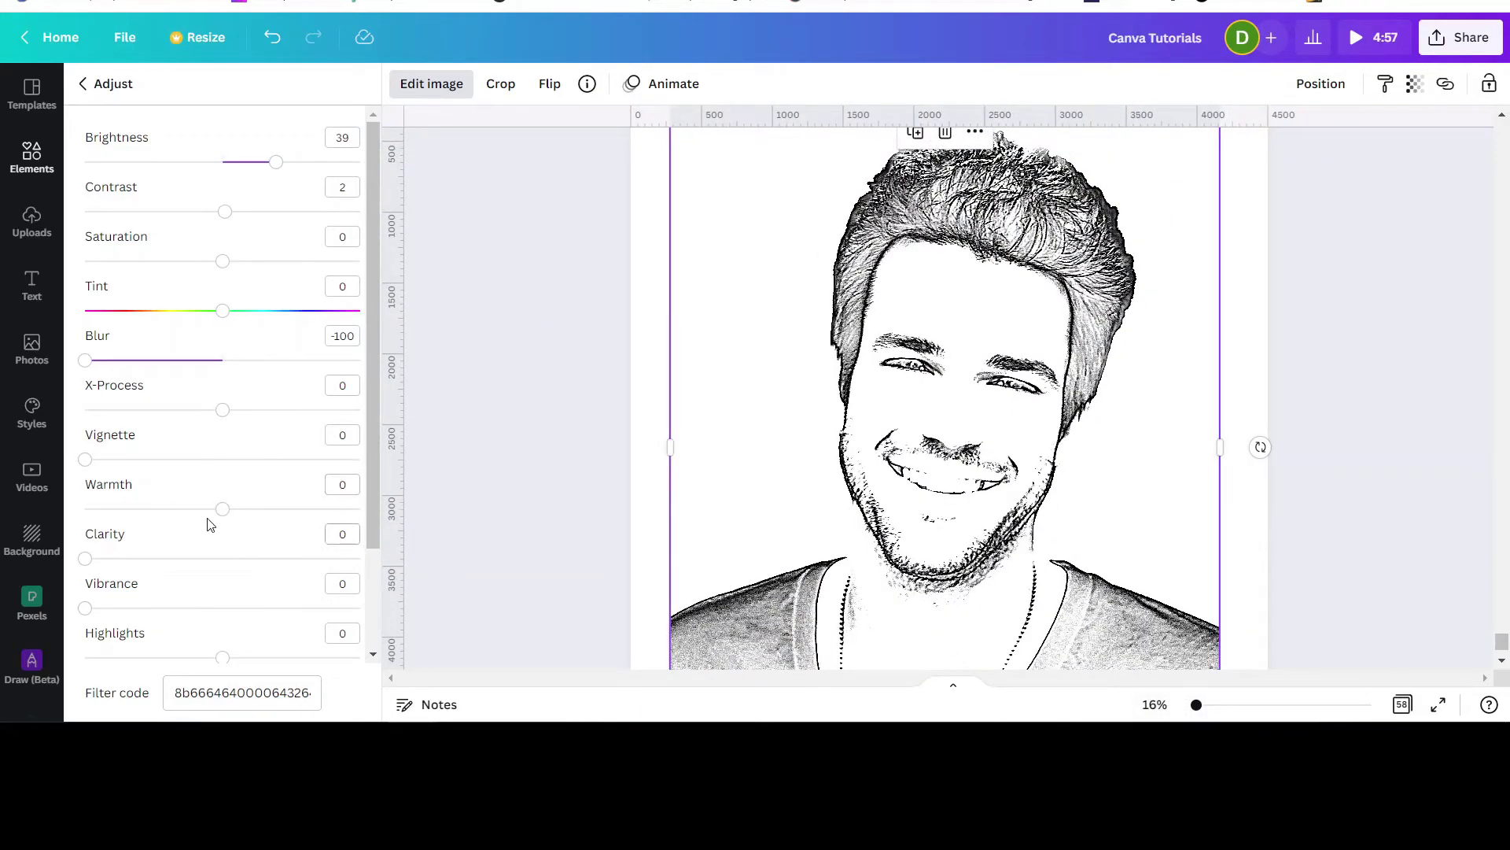
- Try Vignette, Warmth, X-Process and Tint, then settle on Saturation -100, Vibrance 46, Contrast 0
drag(85, 458, 4, 478)
mouse_move(222, 509)
mouse_down()
mouse_move(149, 511)
mouse_move(283, 517)
mouse_move(219, 523)
mouse_up()
drag(85, 609, 212, 607)
mouse_move(224, 413)
mouse_down()
mouse_move(320, 409)
mouse_move(126, 408)
mouse_move(246, 429)
mouse_move(222, 423)
mouse_up()
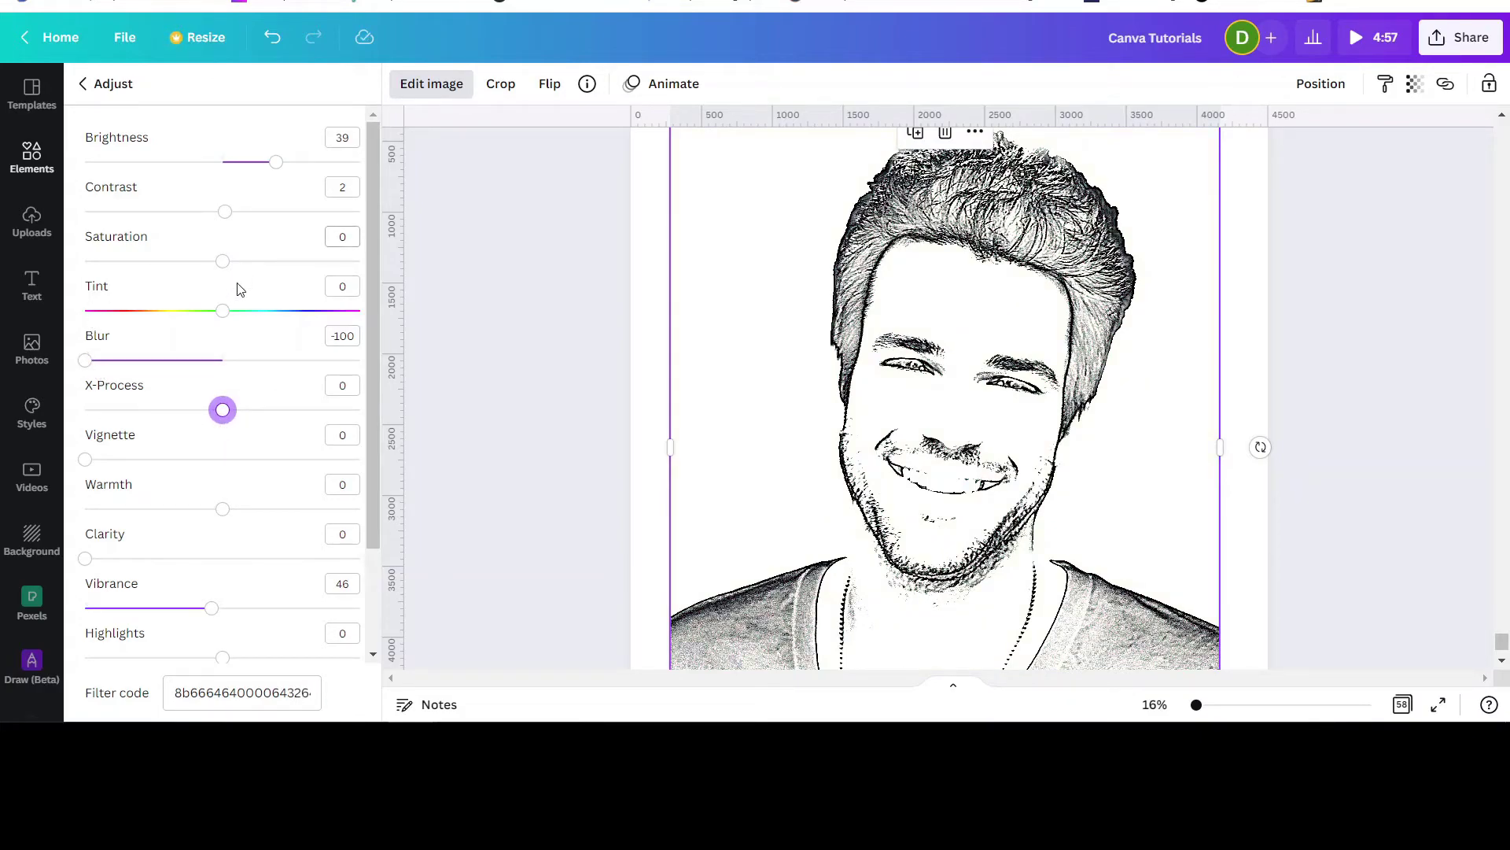
mouse_move(223, 313)
mouse_down()
mouse_move(307, 311)
mouse_move(188, 313)
mouse_move(229, 314)
mouse_up()
drag(229, 221, 54, 262)
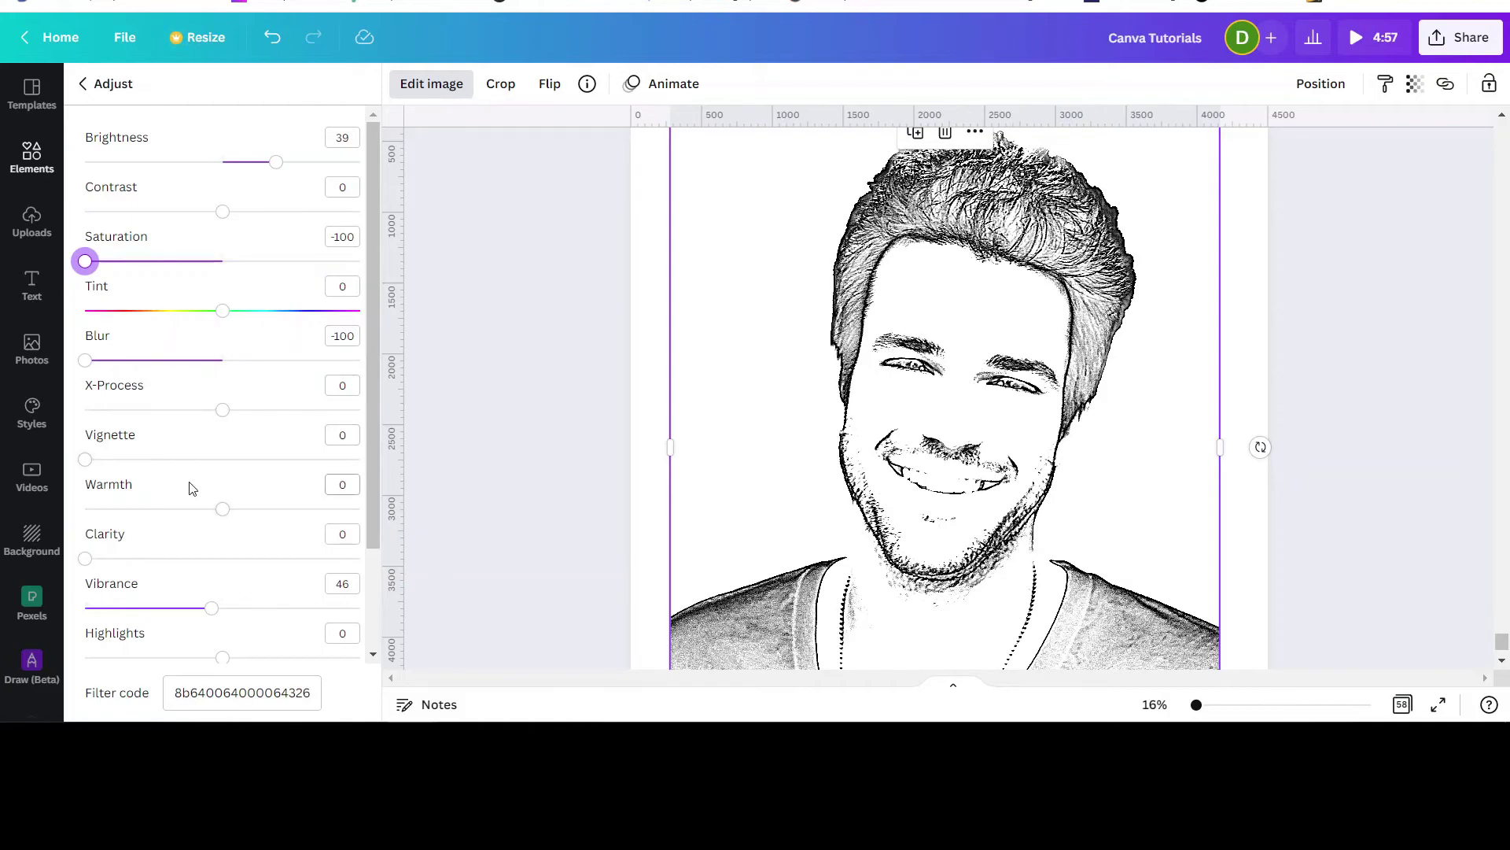
- Set Shadows to -56, leave Fade at 0, and zoom back out to the whole page
scroll(191, 530, down, 1)
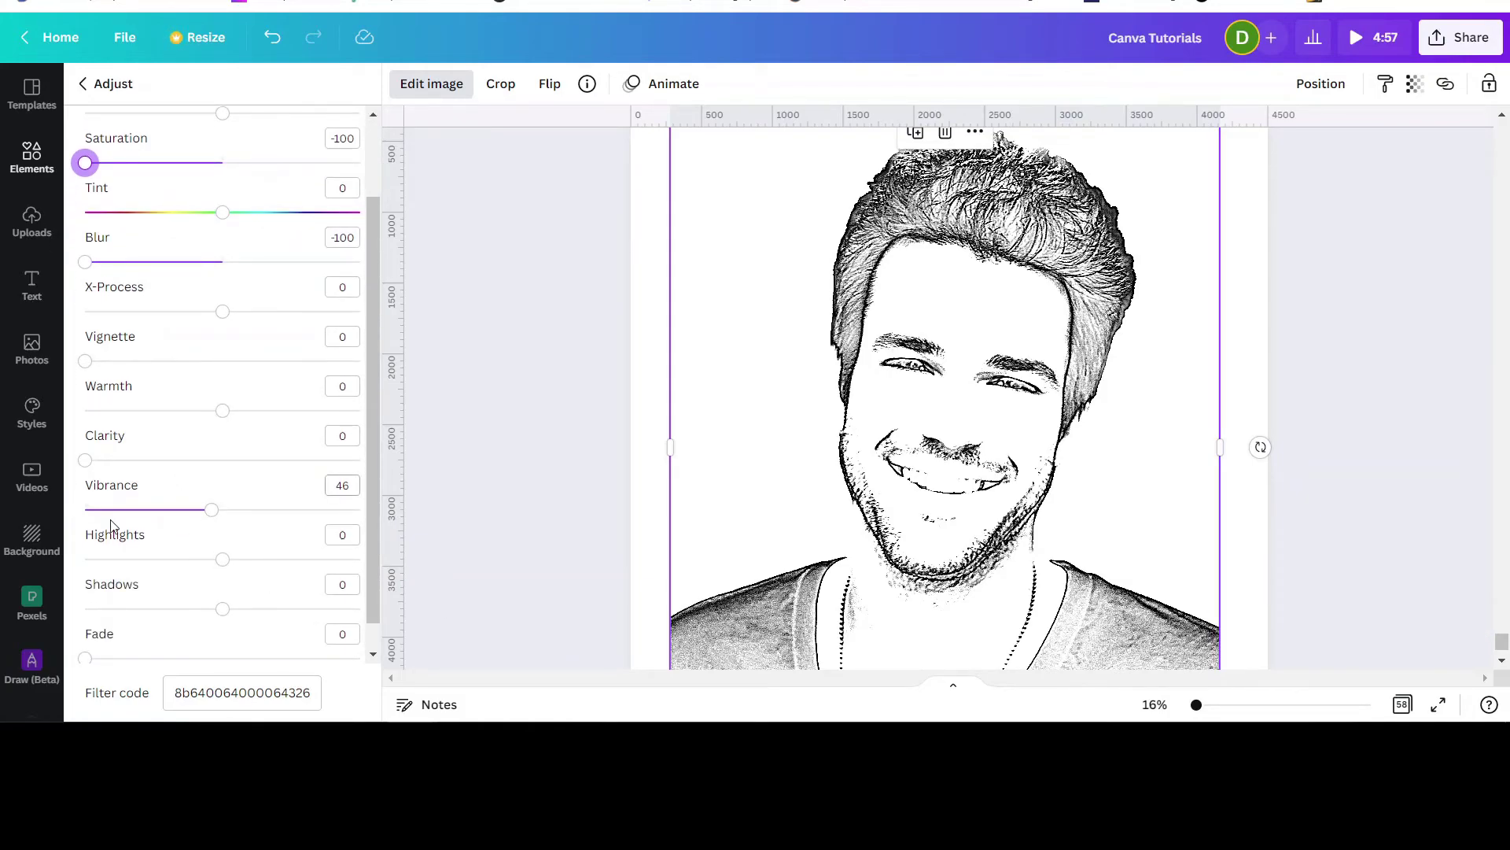
scroll(95, 613, down, 1)
drag(224, 581, 79, 578)
drag(189, 564, 358, 572)
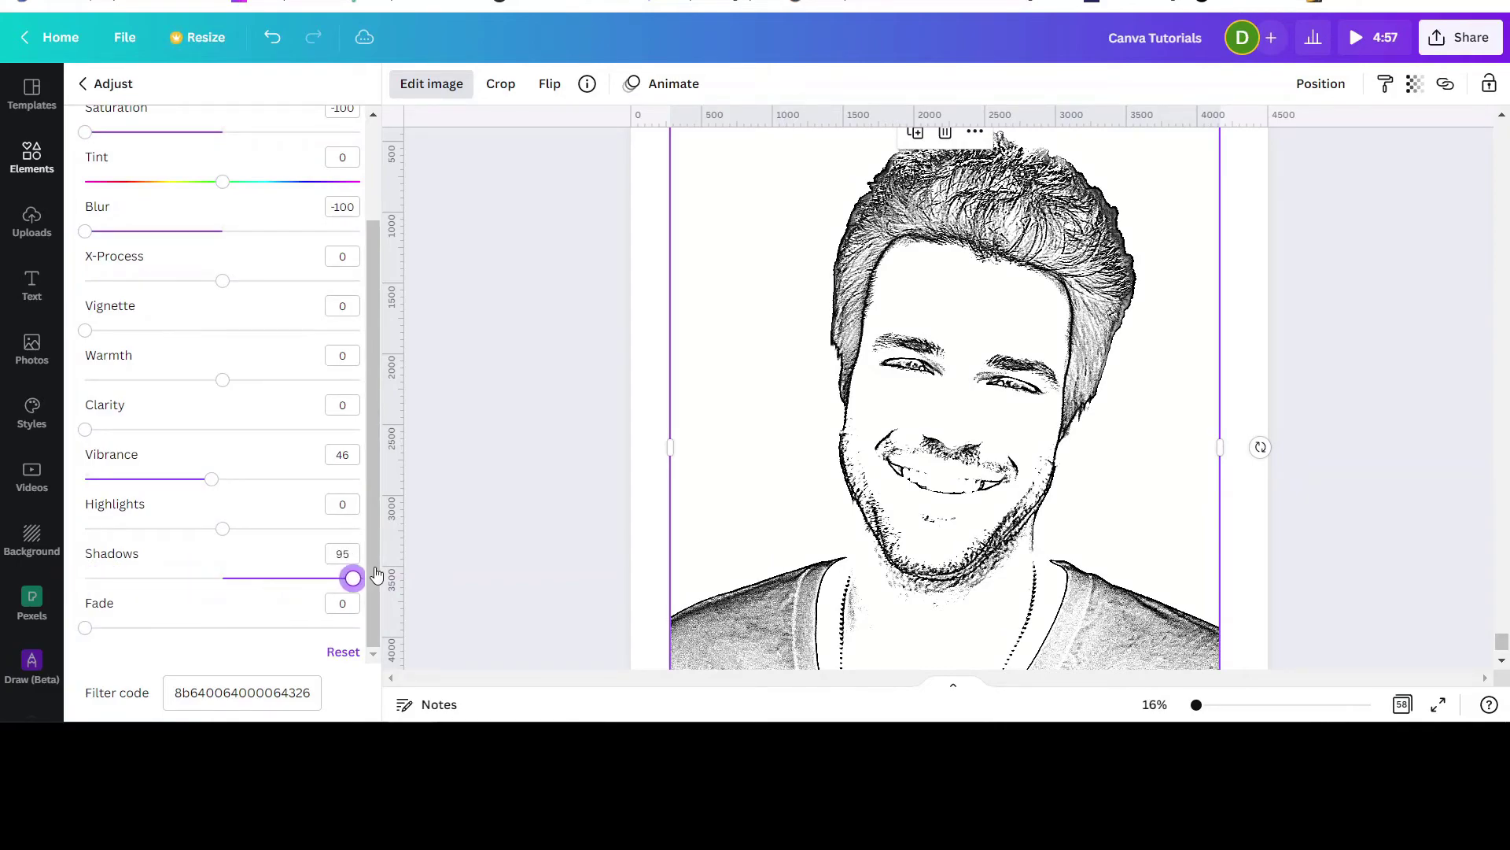
drag(220, 564, 147, 564)
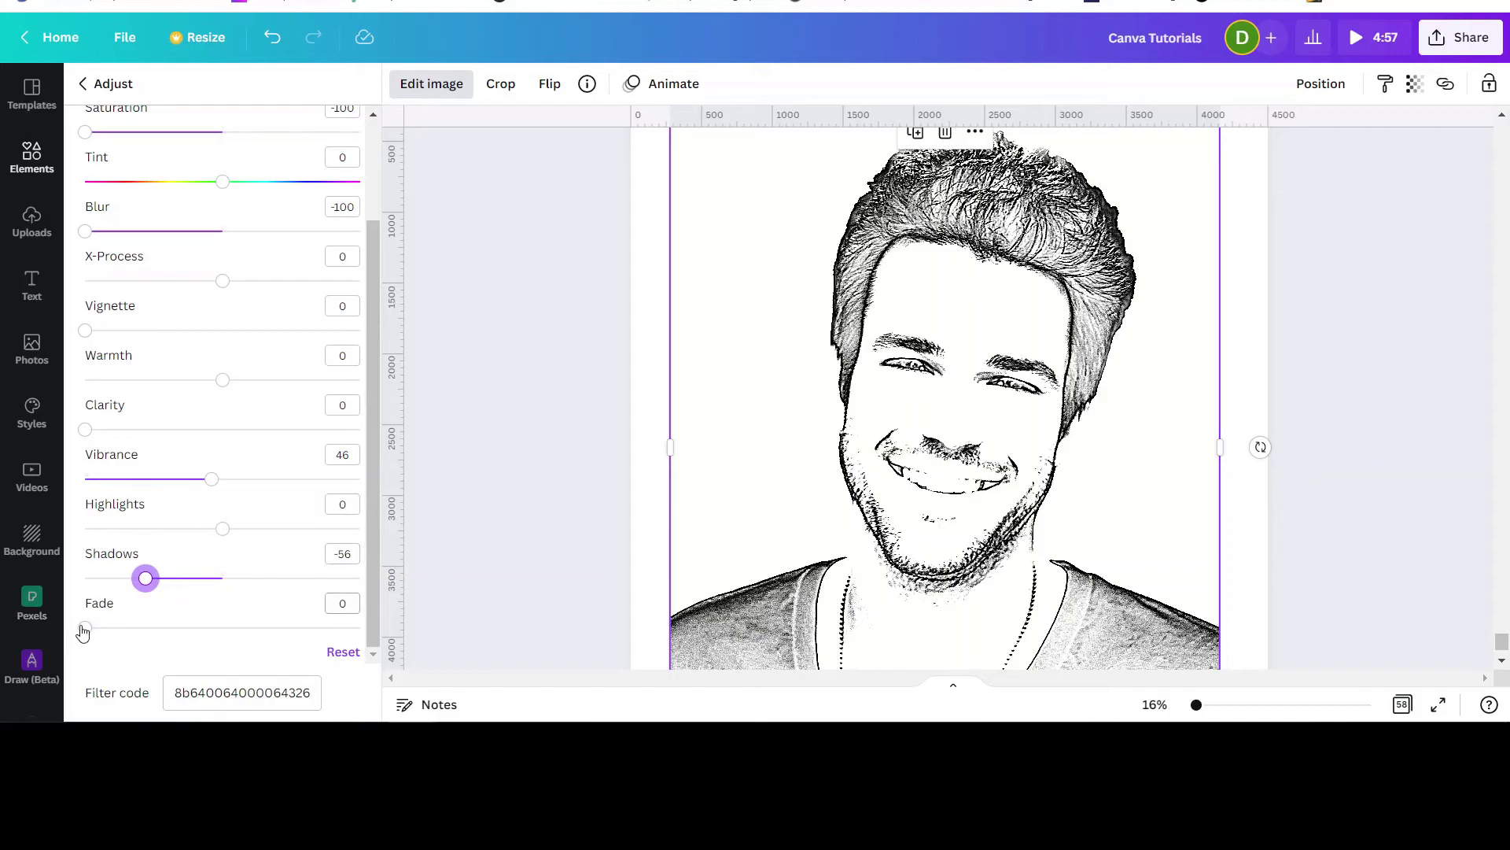
mouse_move(85, 627)
mouse_down()
mouse_move(309, 643)
mouse_move(84, 627)
mouse_up()
mouse_move(1197, 705)
mouse_down()
mouse_move(1216, 695)
mouse_move(1197, 700)
mouse_up()
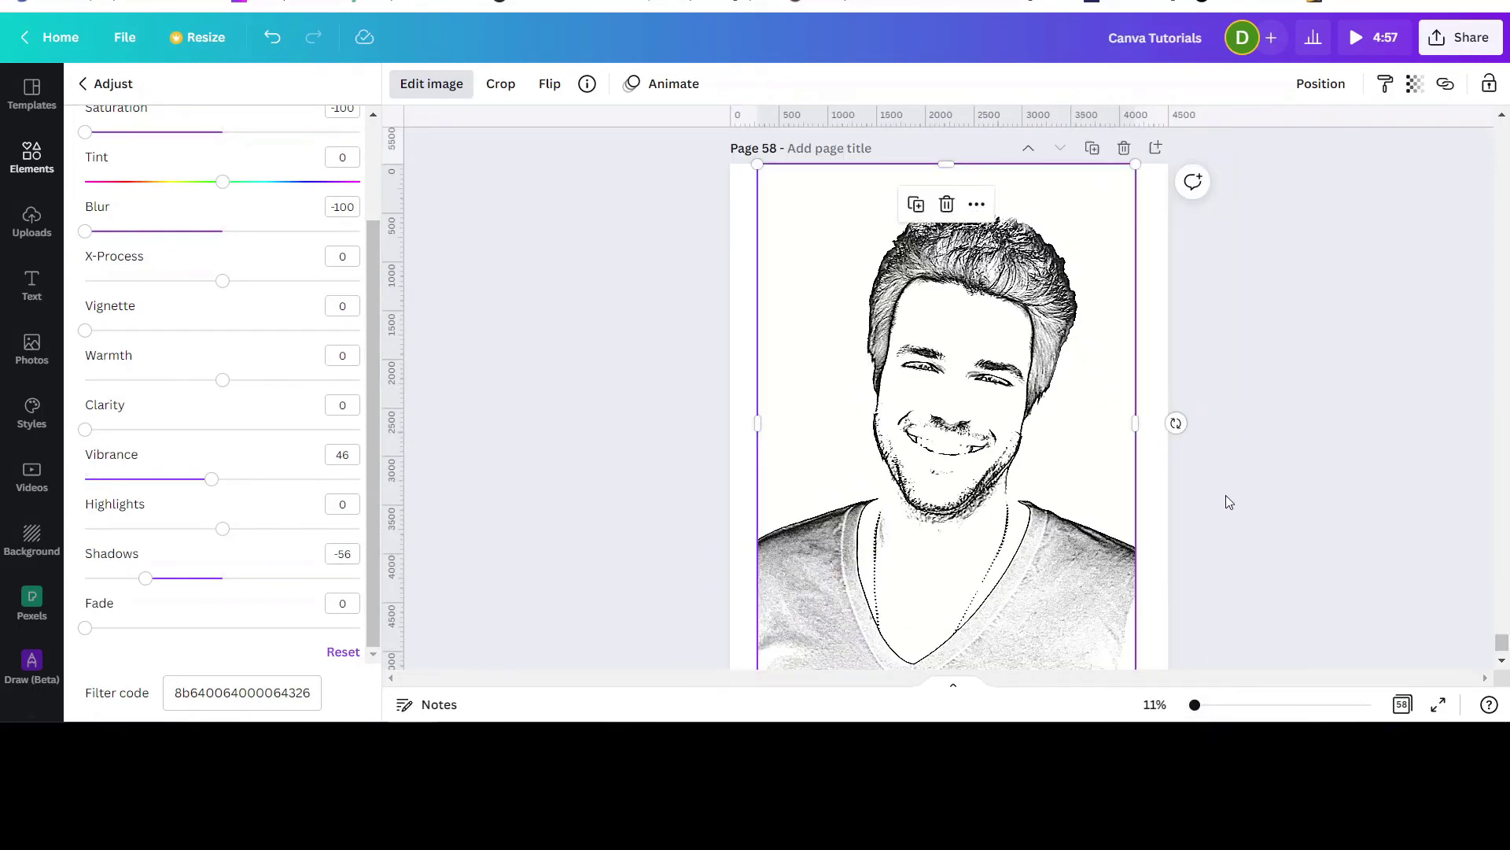
- Click beside the page to deselect the sketch and close the Adjust panel
click(1259, 440)
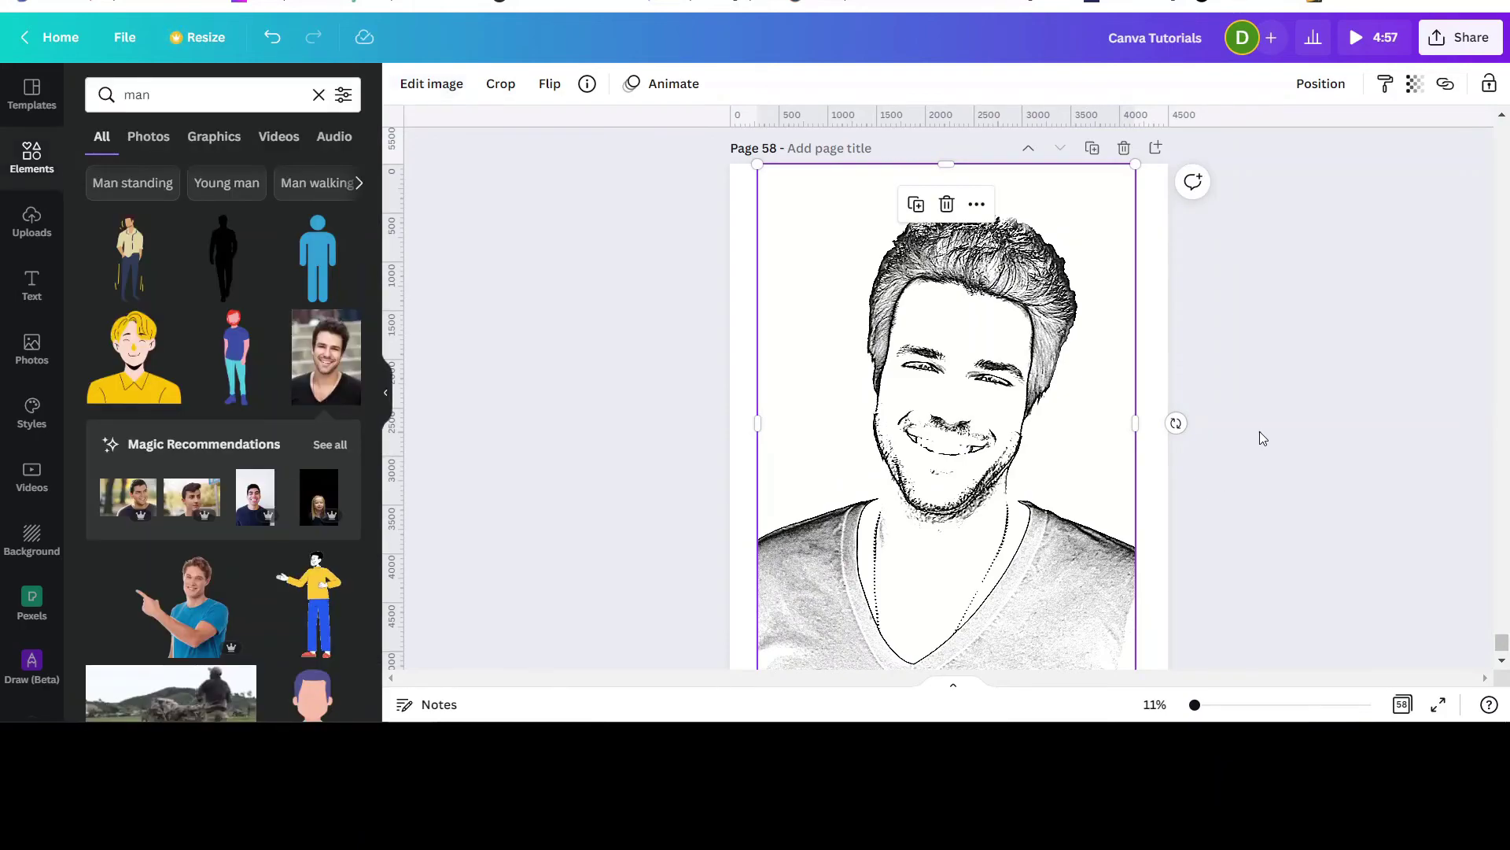